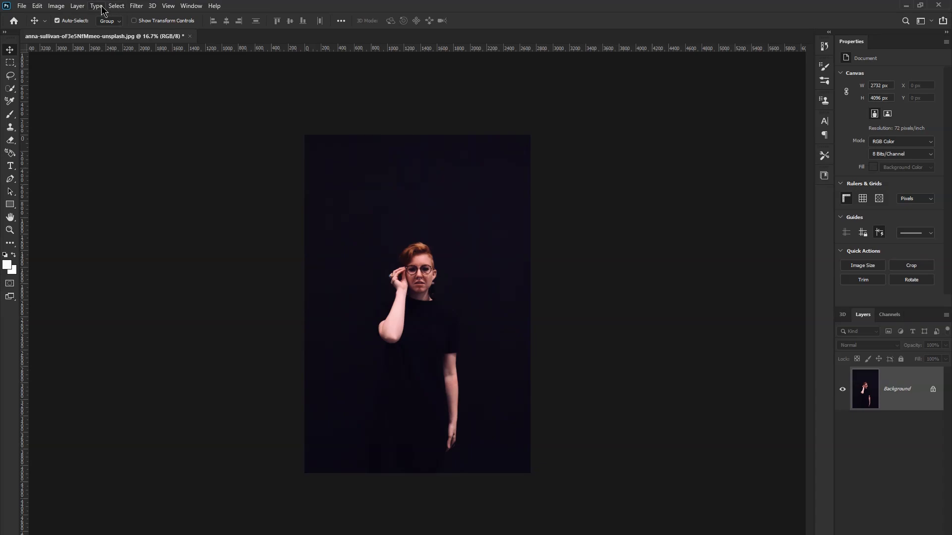
- Apply a Vibrance adjustment to the portrait with vibrance +55 and saturation +5
left_click(57, 6)
mouse_move(100, 33)
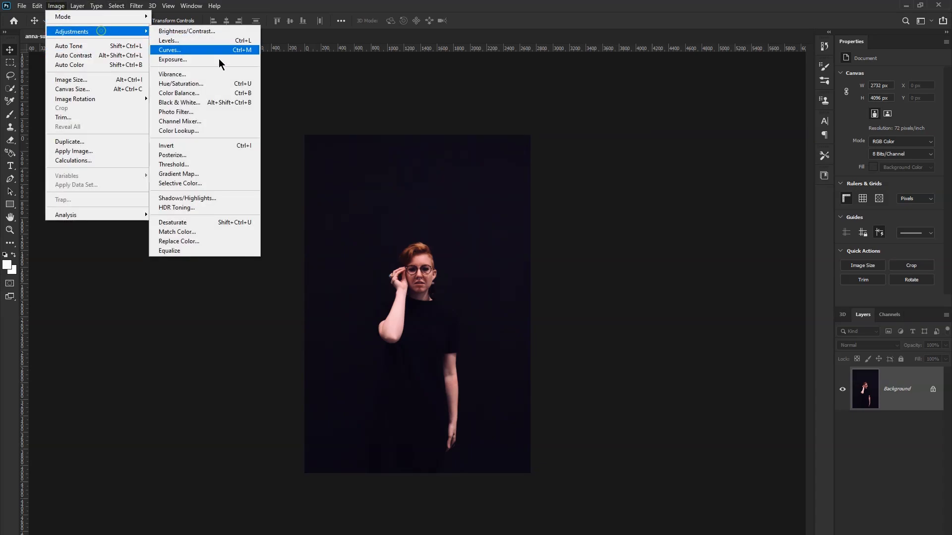
left_click(220, 76)
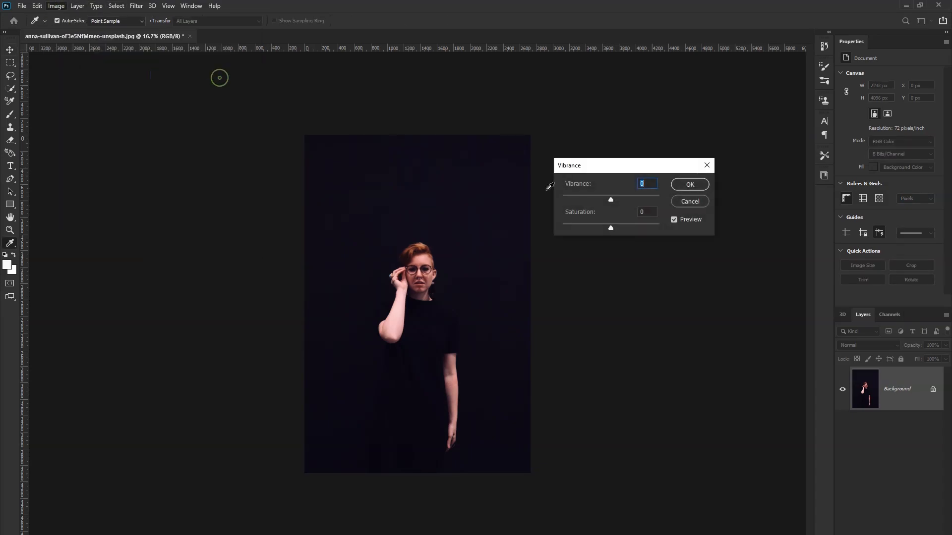
left_click_drag(611, 201, 613, 226)
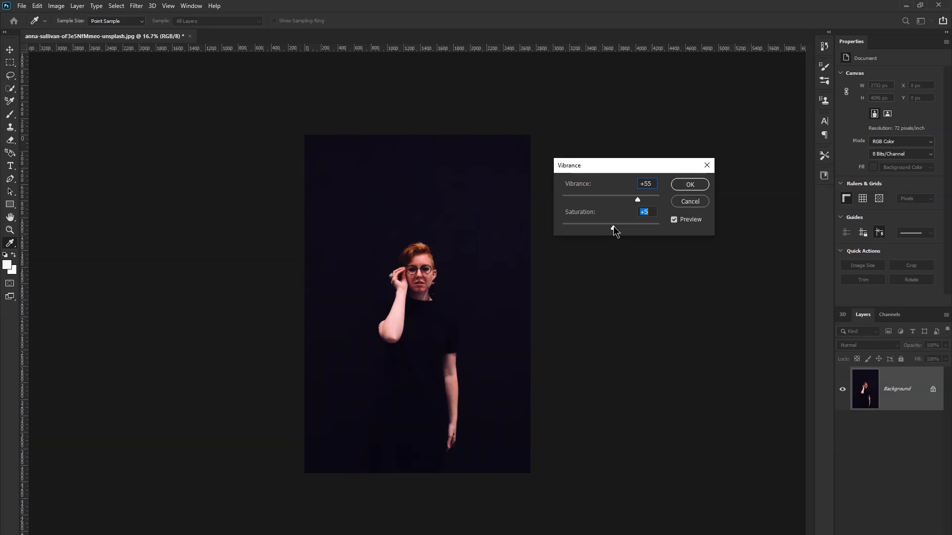
left_click(690, 186)
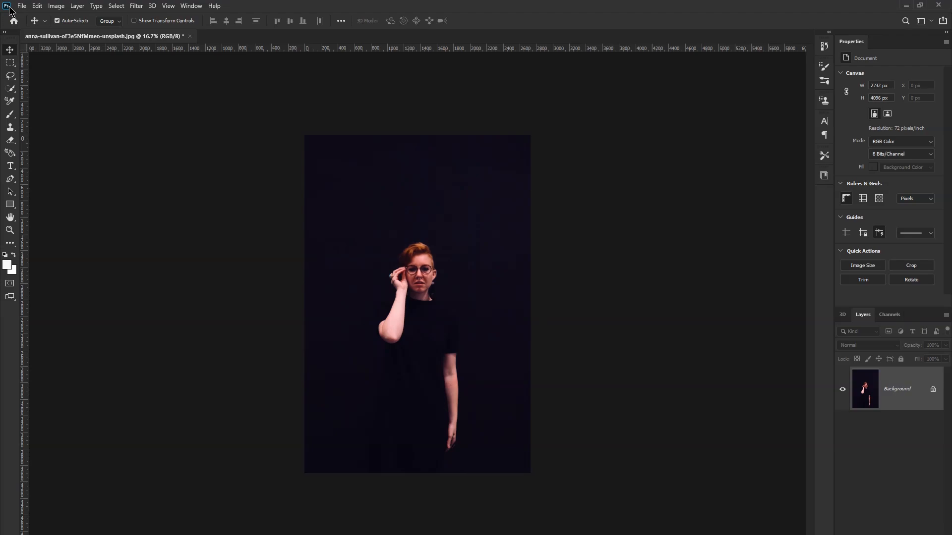
- Apply a Hue/Saturation adjustment to the portrait with hue +6 and saturation -29
left_click(56, 5)
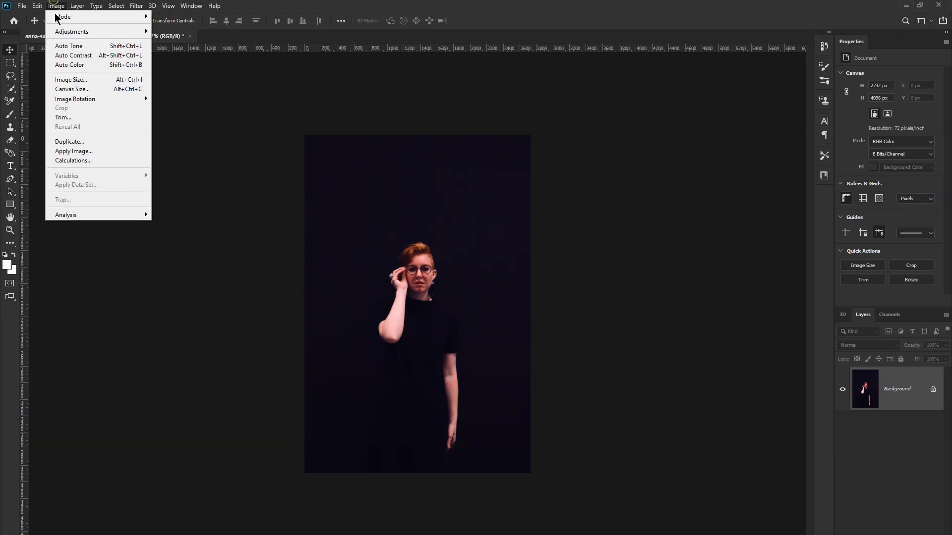
mouse_move(131, 38)
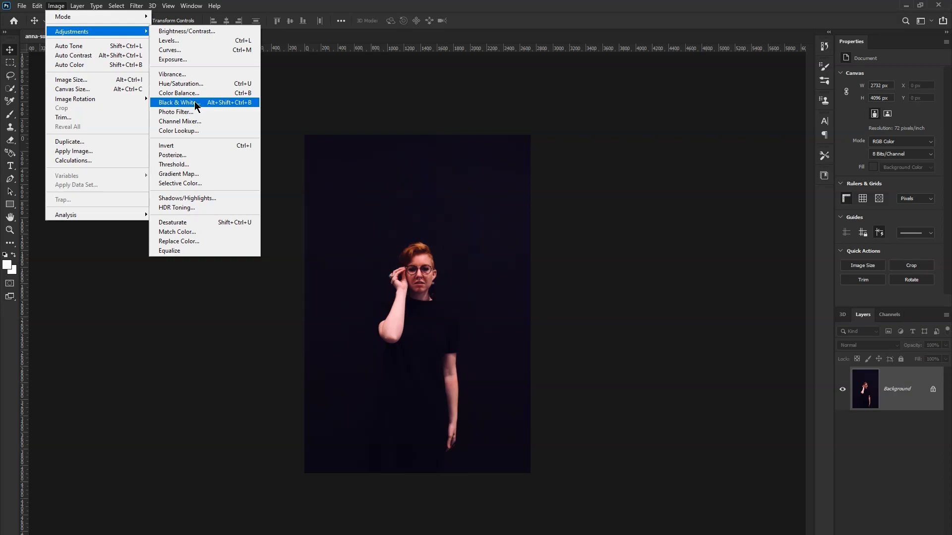
left_click(193, 84)
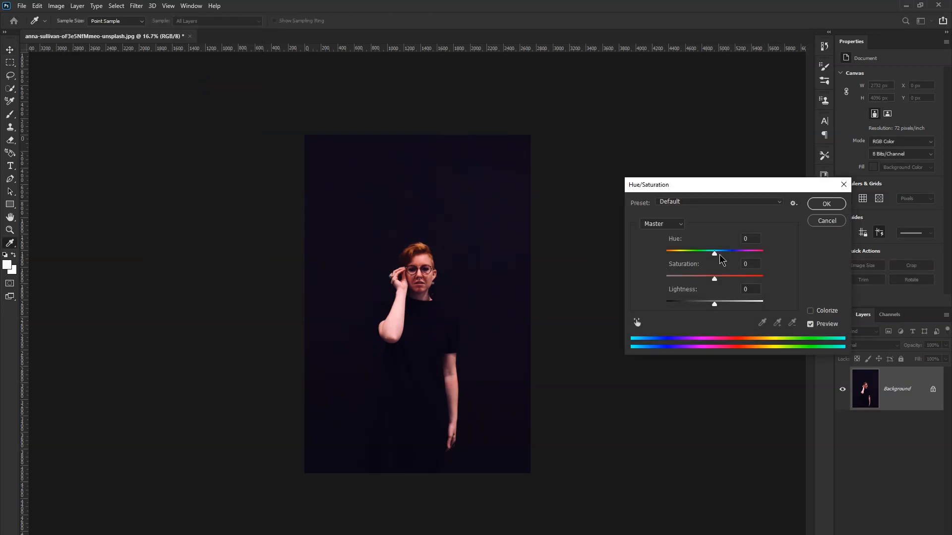
mouse_move(715, 255)
left_mouse_down()
mouse_move(728, 276)
mouse_move(700, 278)
mouse_move(719, 255)
left_mouse_up()
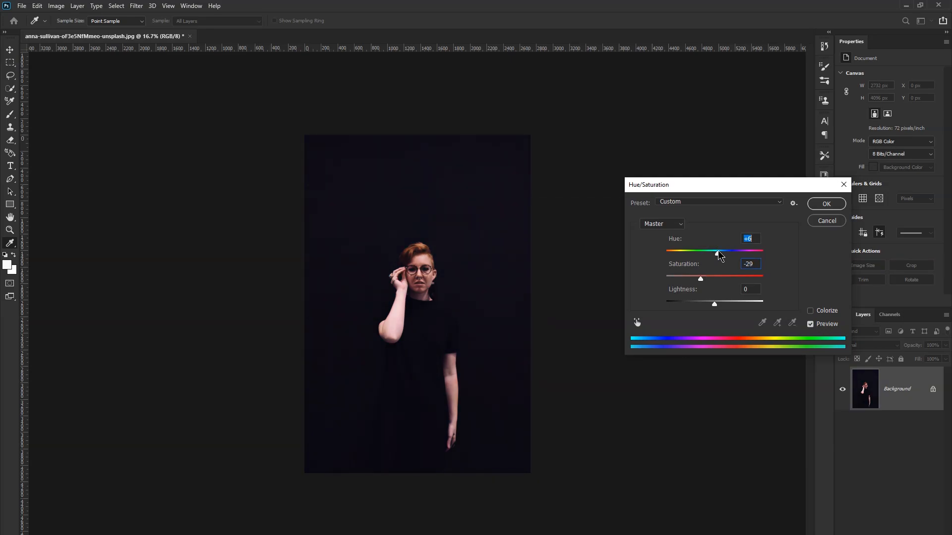
left_click(816, 207)
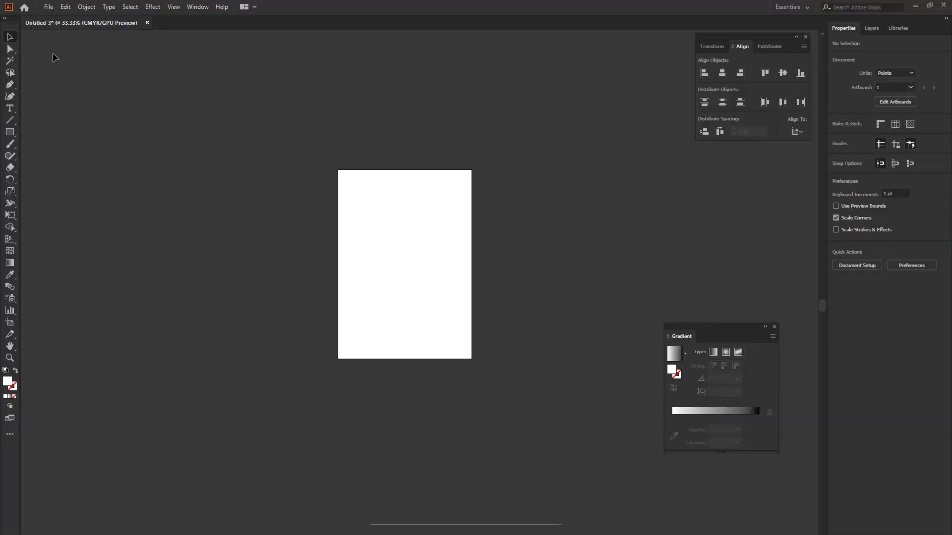
- Switch to Illustrator and place the portrait photo from the Desktop folder across the artboard, about 594 pt wide
left_click(48, 6)
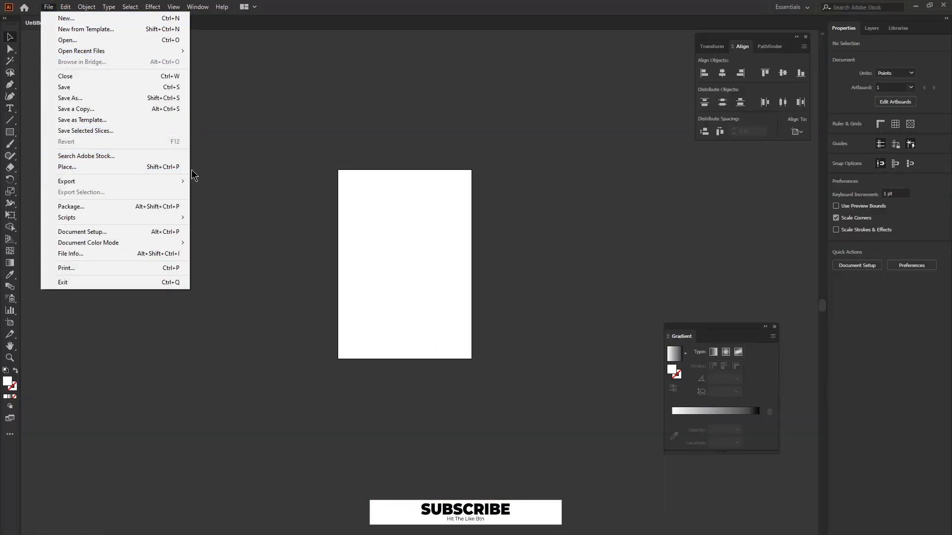
left_click(159, 168)
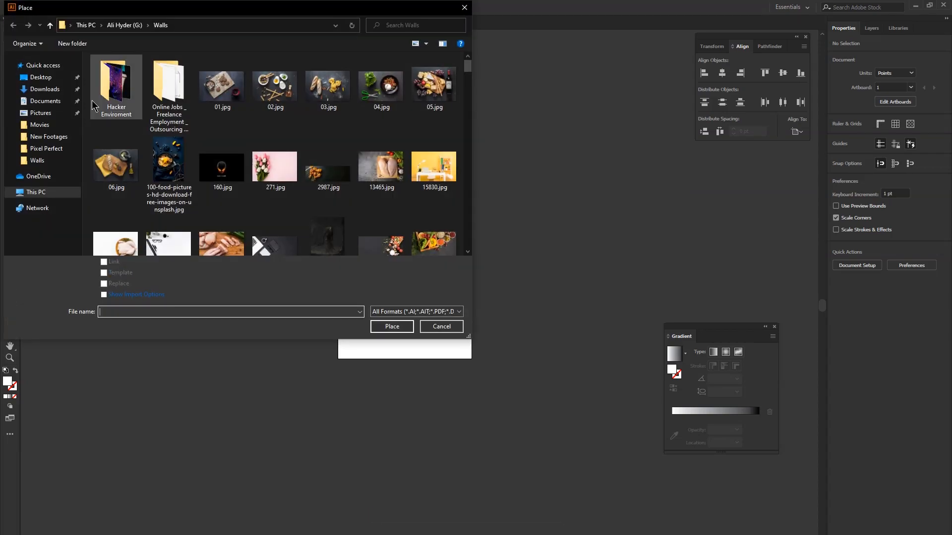
left_click(30, 78)
left_click(125, 94)
double_click(125, 94)
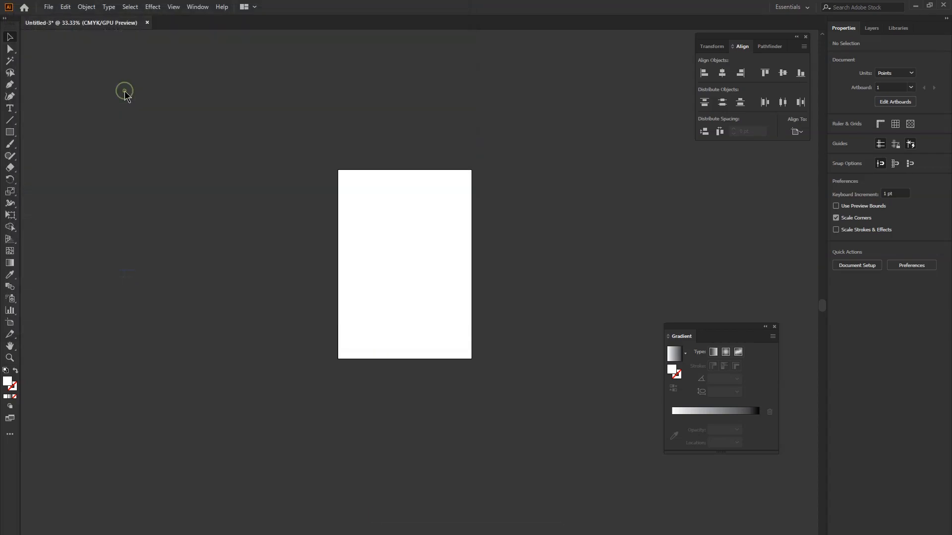
left_click(339, 171)
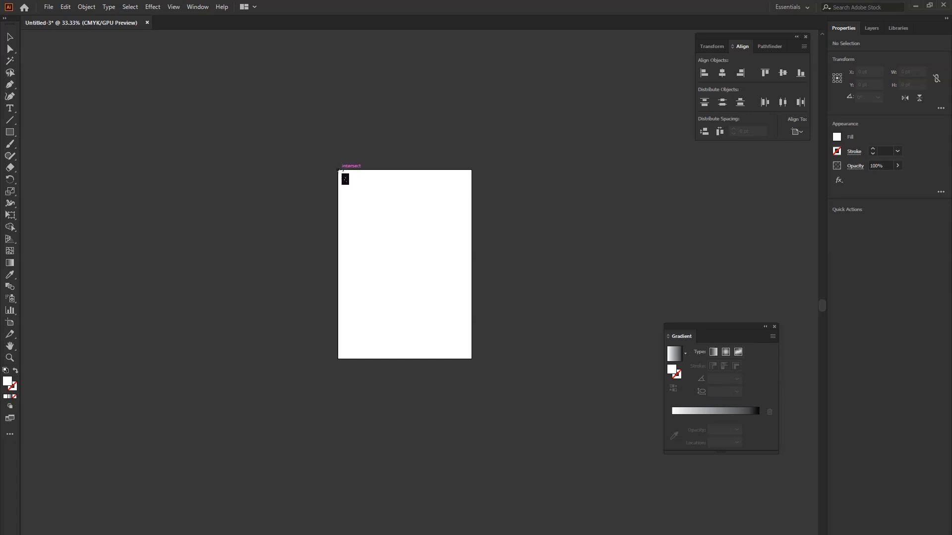
left_click_drag(339, 171, 505, 372)
- Center the photo on the artboard and enlarge it from its center to about 628 by 942 pt so it overlaps every edge
left_click(722, 68)
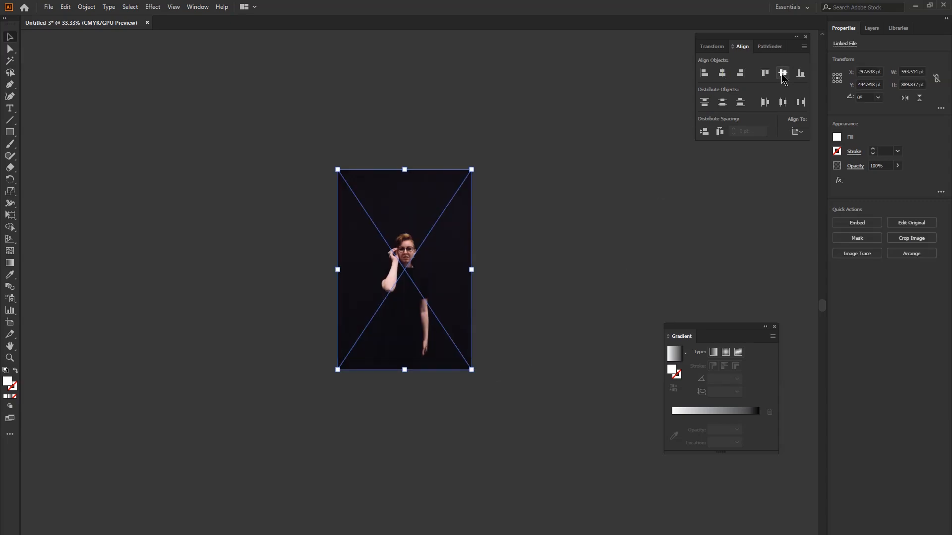
left_click(782, 73)
left_click(553, 224)
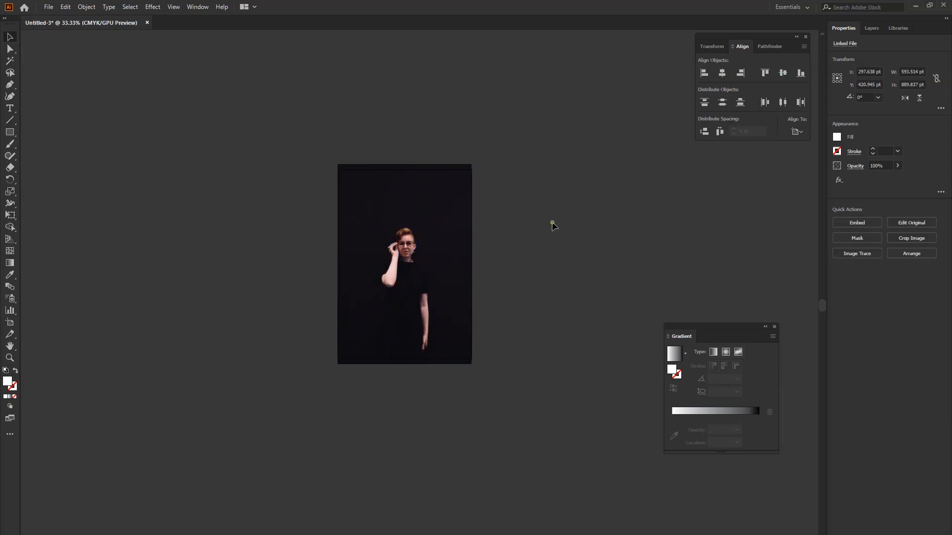
left_click(451, 242)
left_click_drag(473, 366, 476, 369)
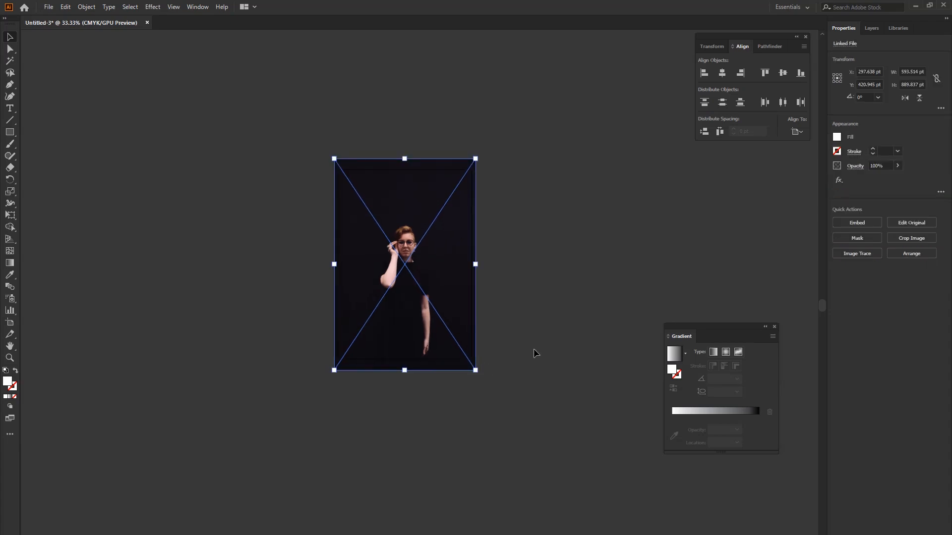
left_click(535, 350)
- Embed the linked portrait photo in the document
key("m")
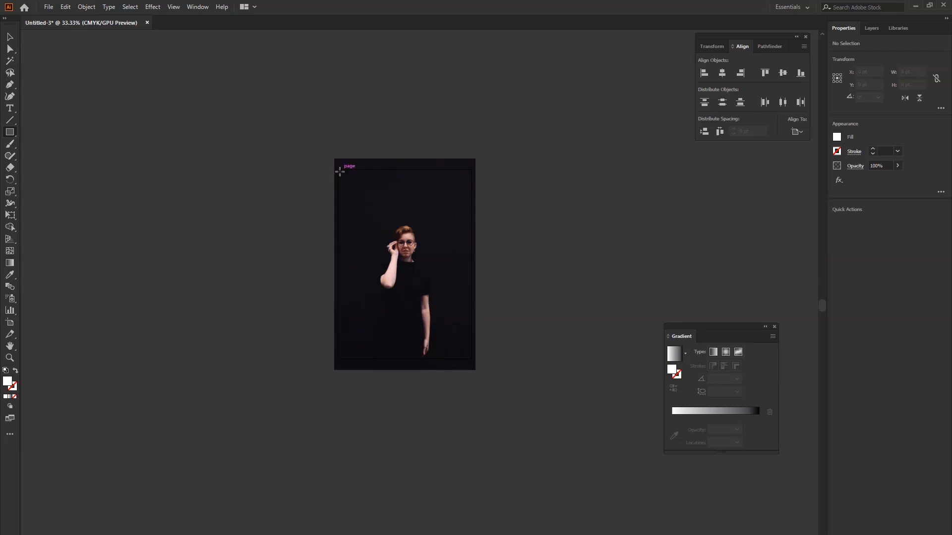
key("v")
left_click(446, 259)
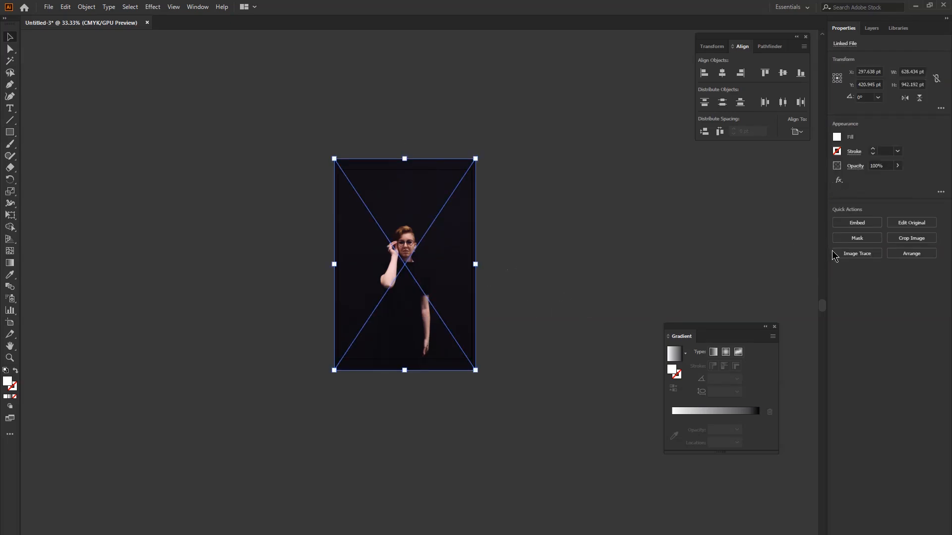
left_click(858, 223)
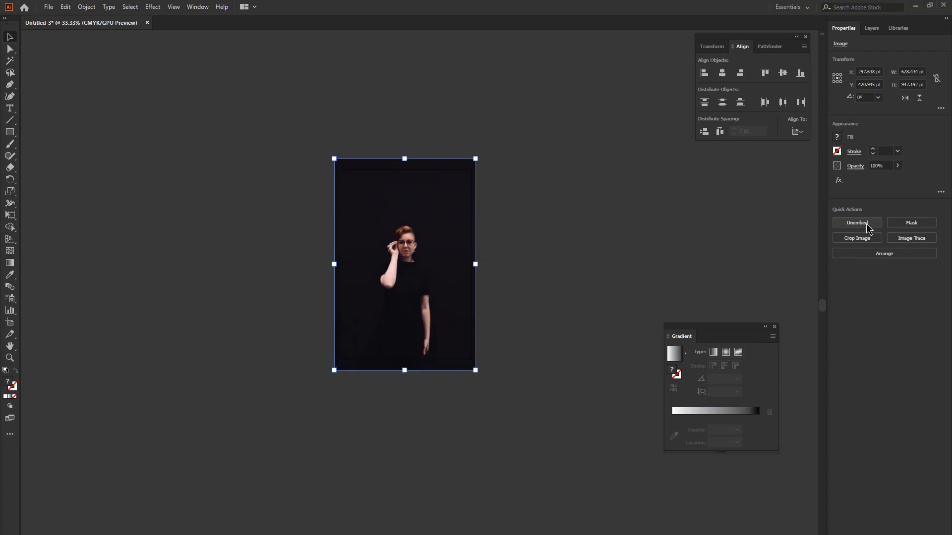
- Draw a 595.276 by 841.89 pt rectangle matching the artboard and use it as a clipping mask for the photo
key("m")
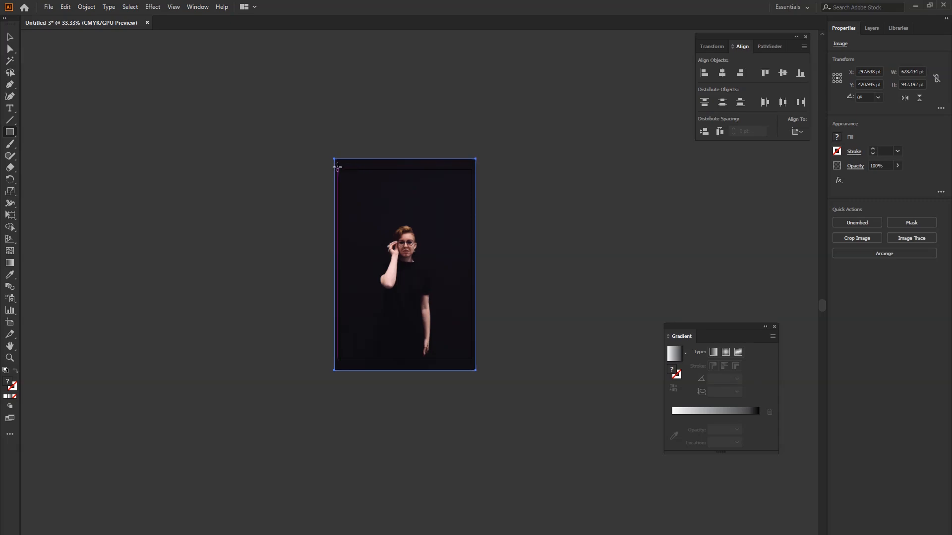
left_click_drag(337, 170, 471, 359)
key("v")
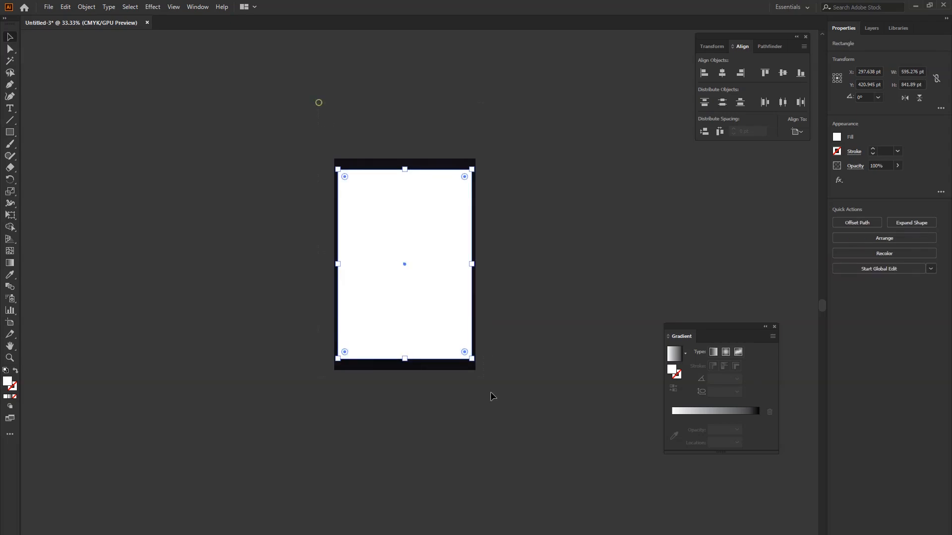
key("ctrl+a")
left_click(911, 284)
left_click(619, 279)
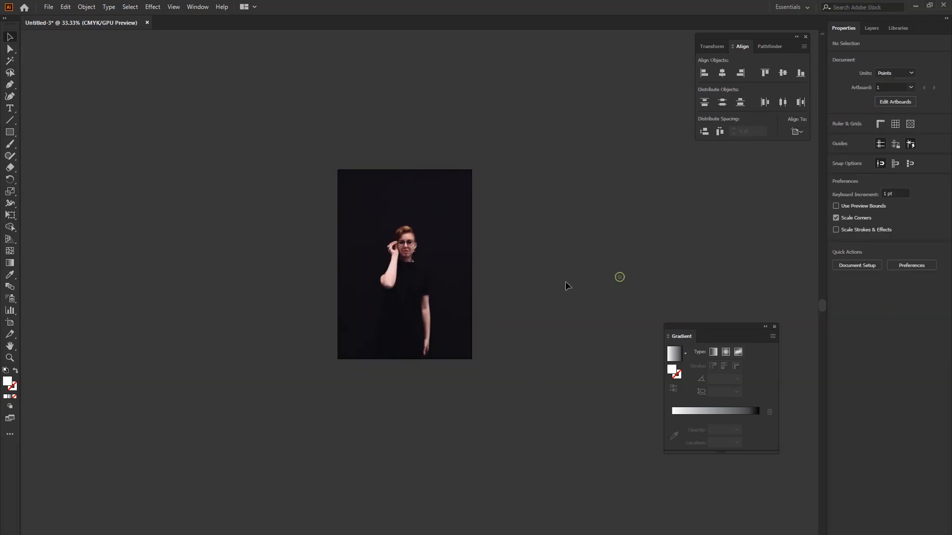
- Lock the clipped portrait photo in place
key("t")
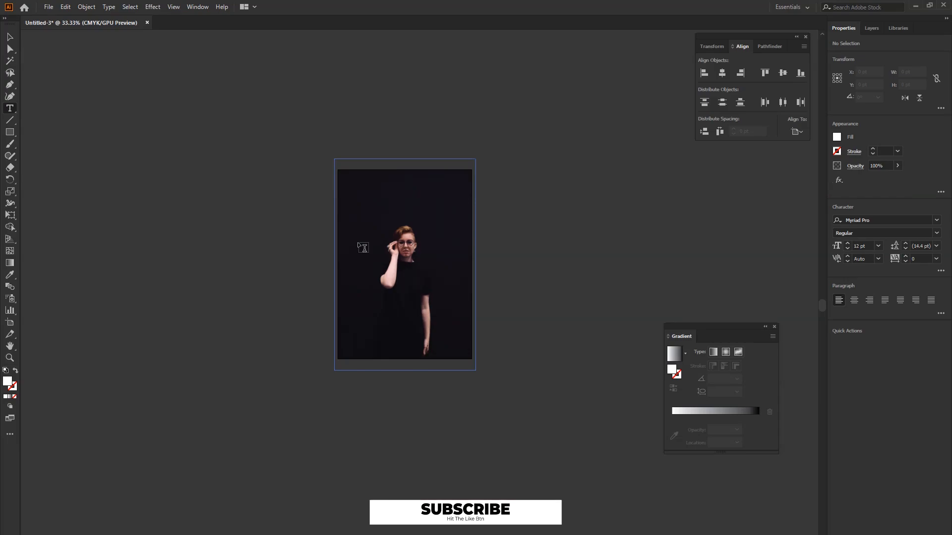
key("v")
left_click(365, 247)
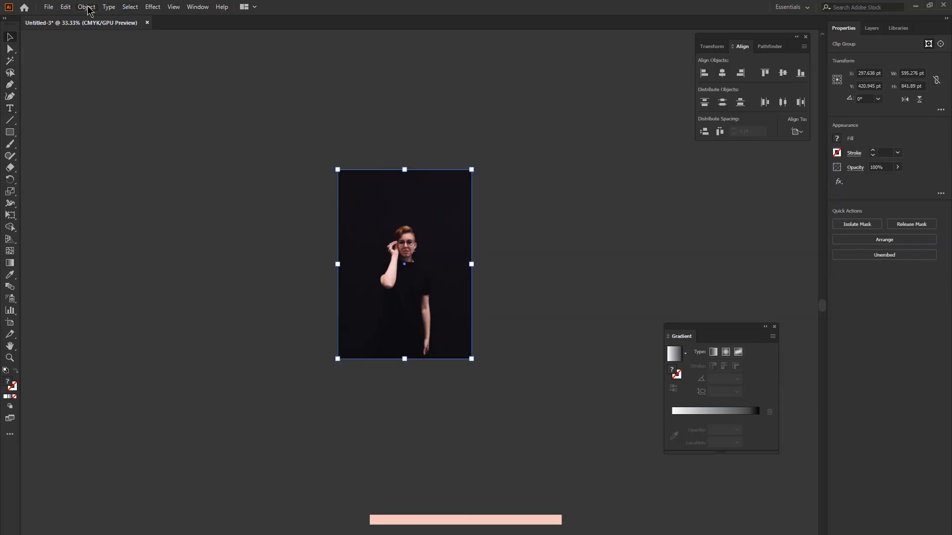
left_click(86, 7)
mouse_move(114, 75)
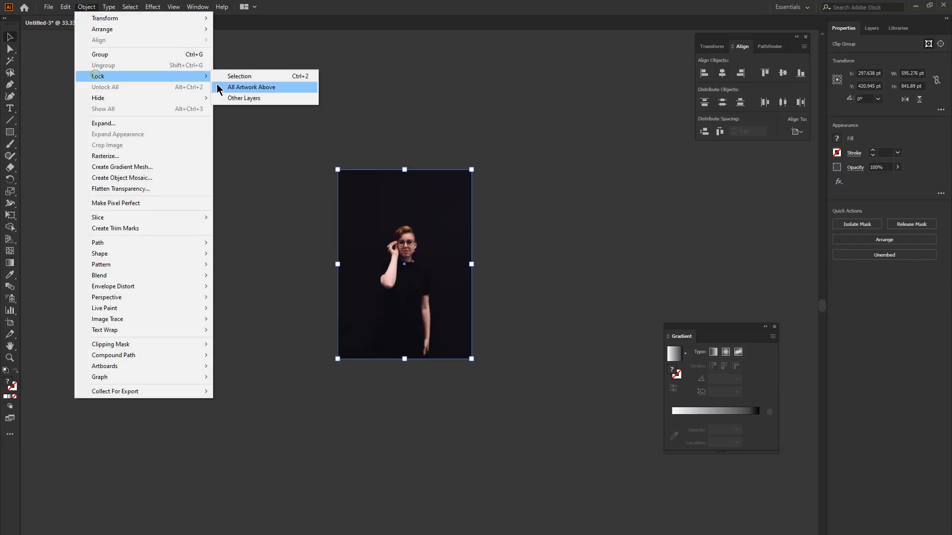
left_click(306, 77)
- Add point text beside the woman's head and format it in Poppins SemiBold at 20 pt
key("t")
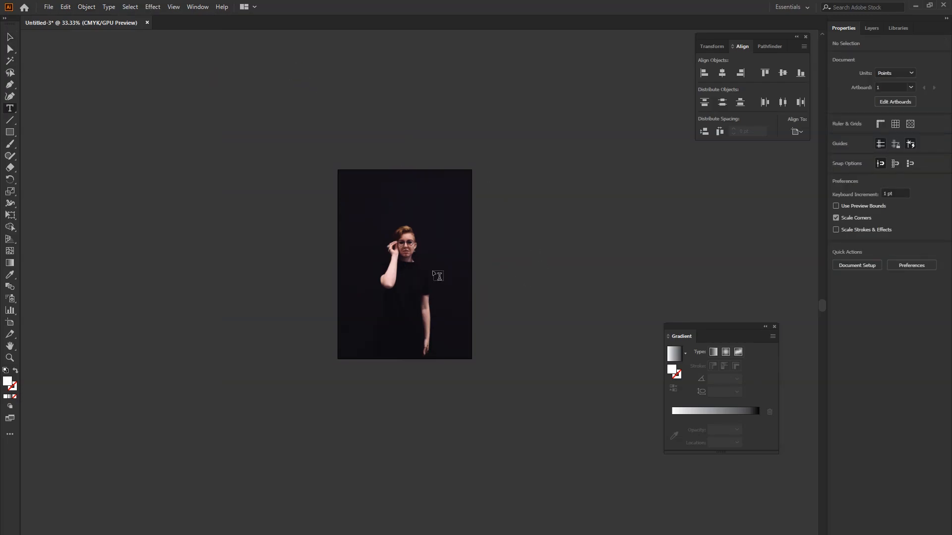
left_click(367, 224)
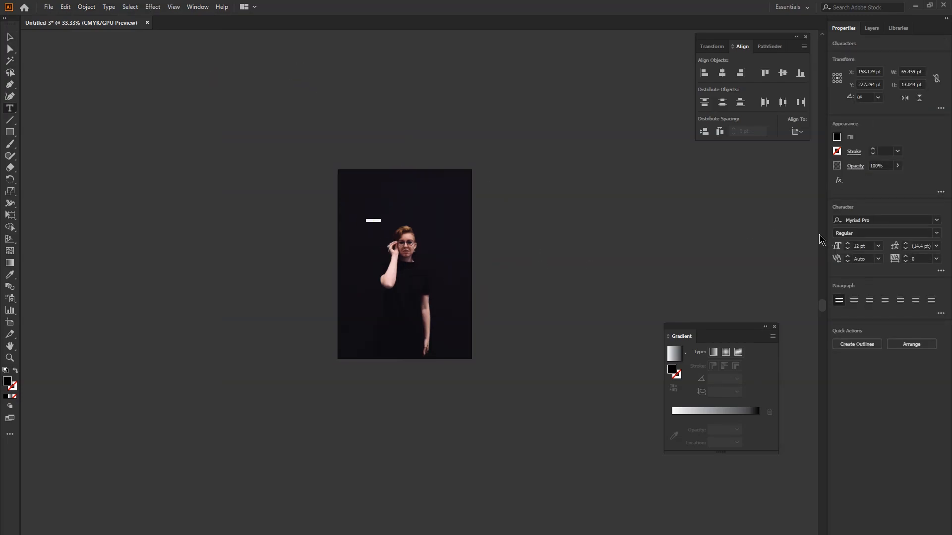
left_click(847, 243)
left_click(937, 220)
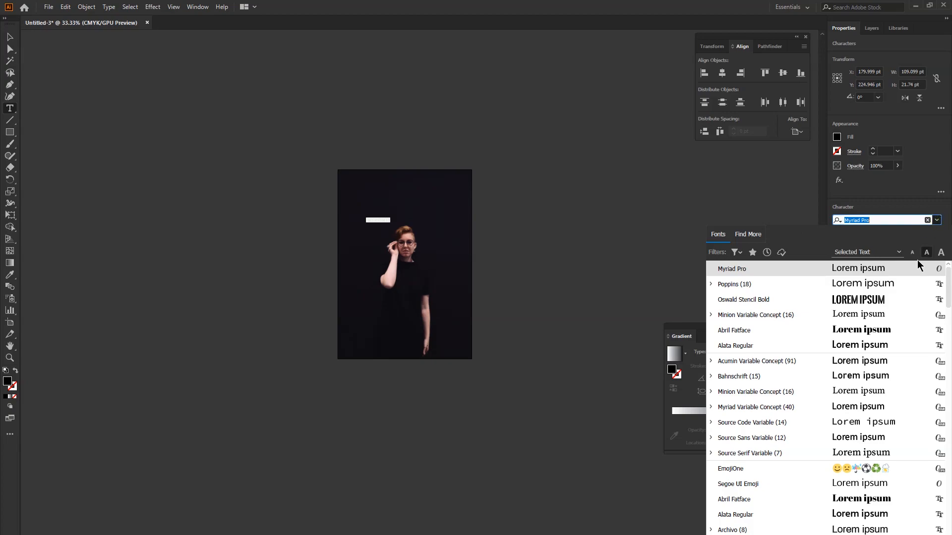
left_click(886, 284)
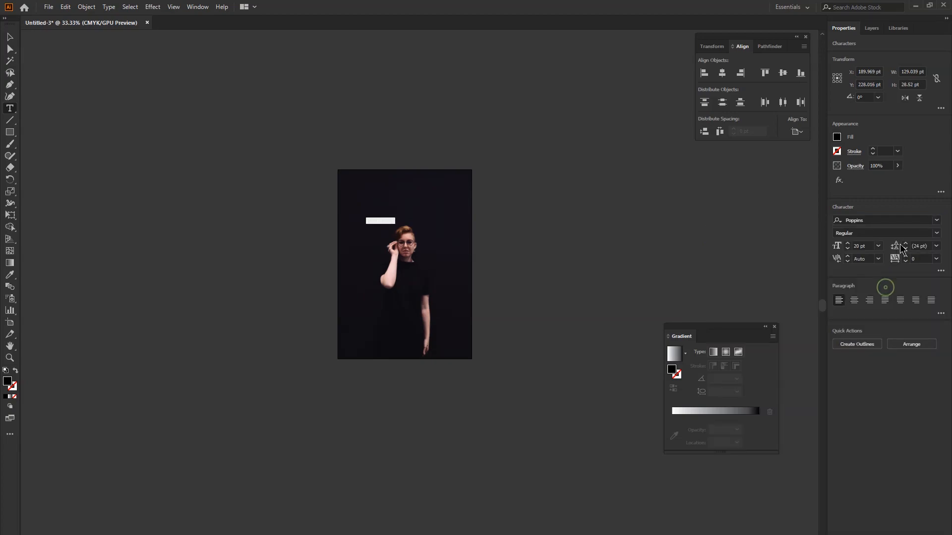
left_click(937, 234)
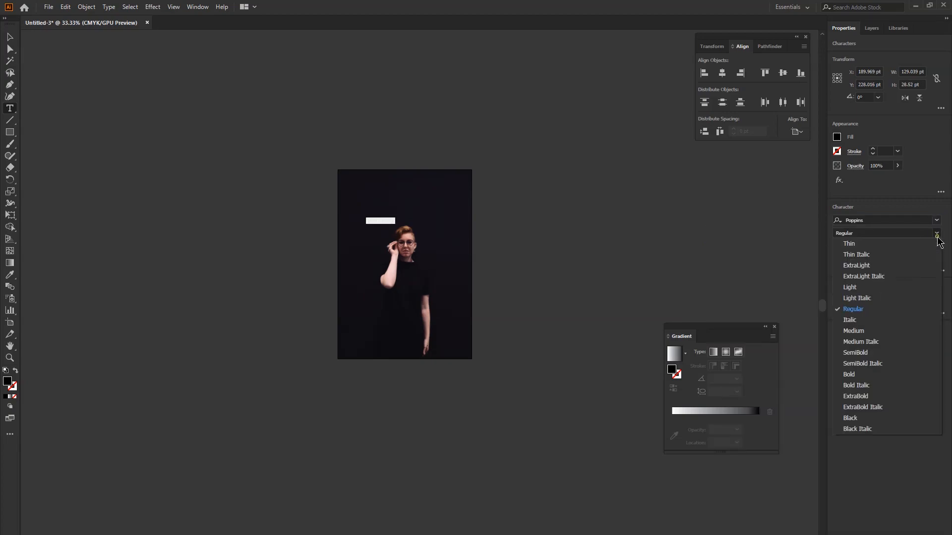
left_click(867, 353)
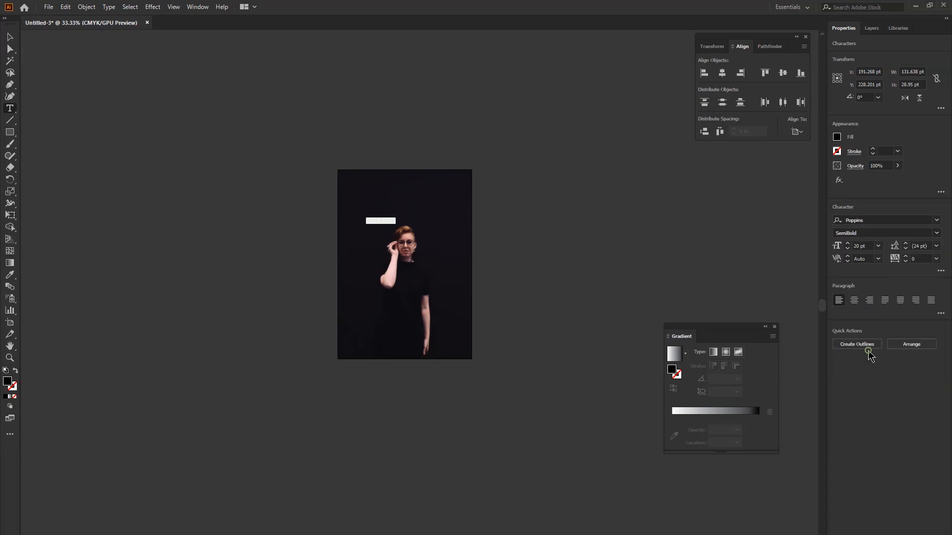
- Set the text fill to white and replace the placeholder text with "NAME TAG"
left_click(837, 138)
left_click(742, 171)
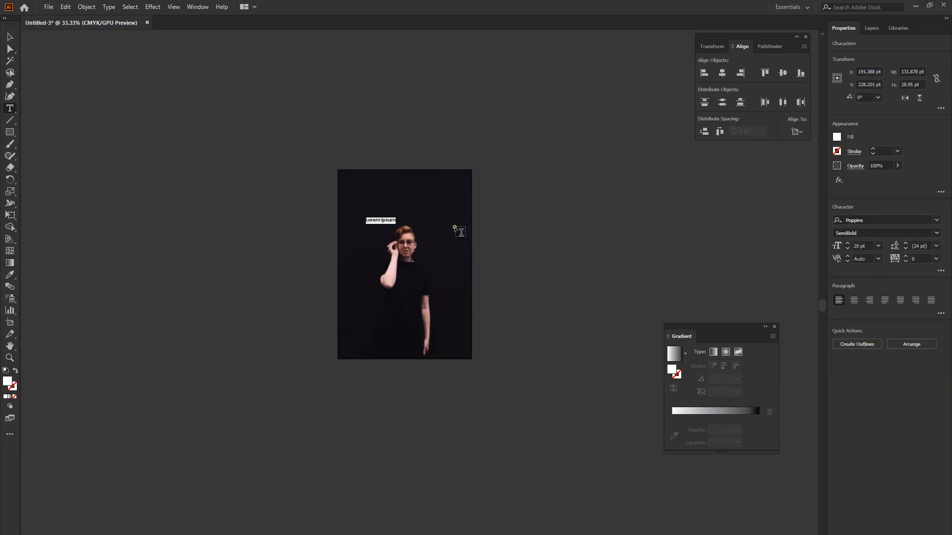
scroll(384, 226, "up", 3)
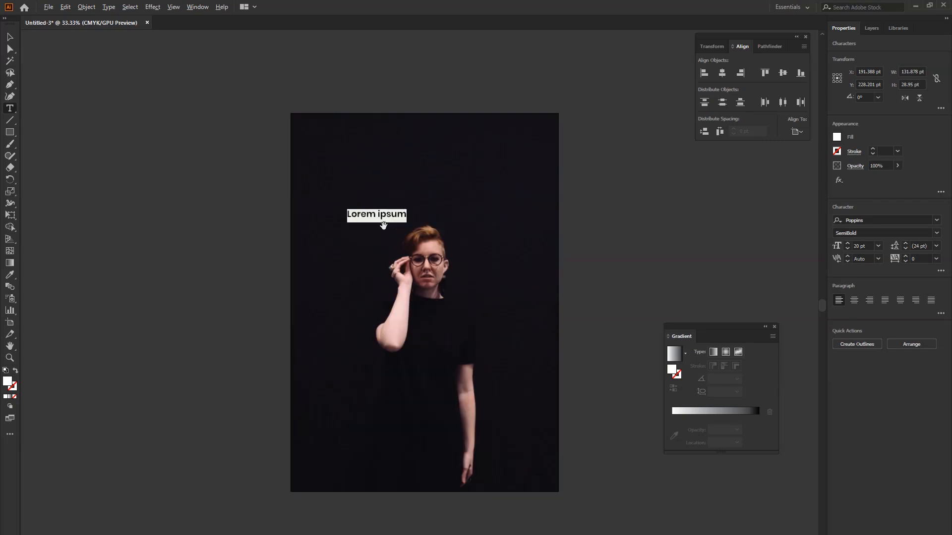
type("NAME TAG")
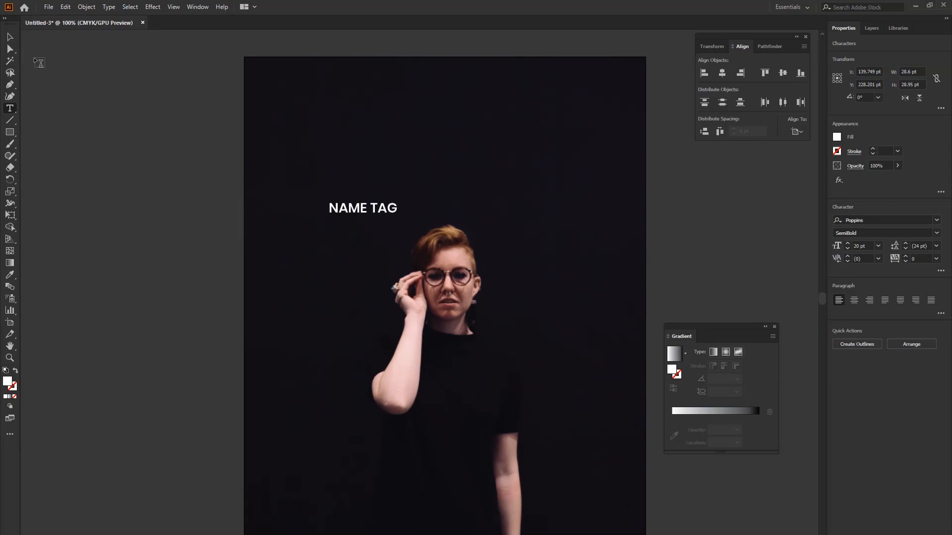
- Enlarge the NAME TAG text to about 43 pt, rotate it 90° to read upward, and move it near the poster's upper-left corner
left_click(12, 41)
left_click_drag(406, 202, 361, 158)
left_click_drag(376, 246, 404, 269)
left_click_drag(372, 225, 316, 185)
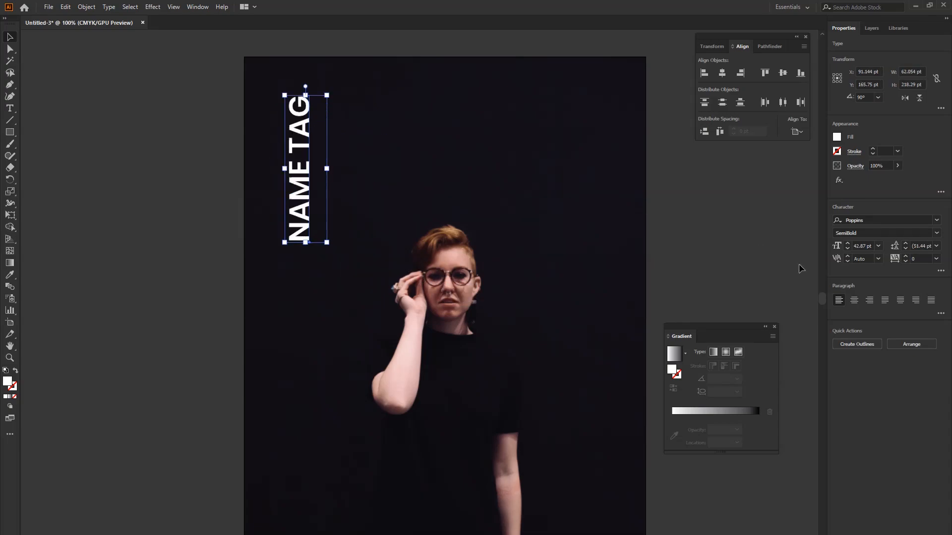
- Convert the vertical NAME TAG text to outlines, ungroup it, and fill the NAME letters with light gray as a compound path
left_click(858, 345)
left_click(925, 264)
left_click(490, 173)
left_click(279, 170)
left_click(835, 137)
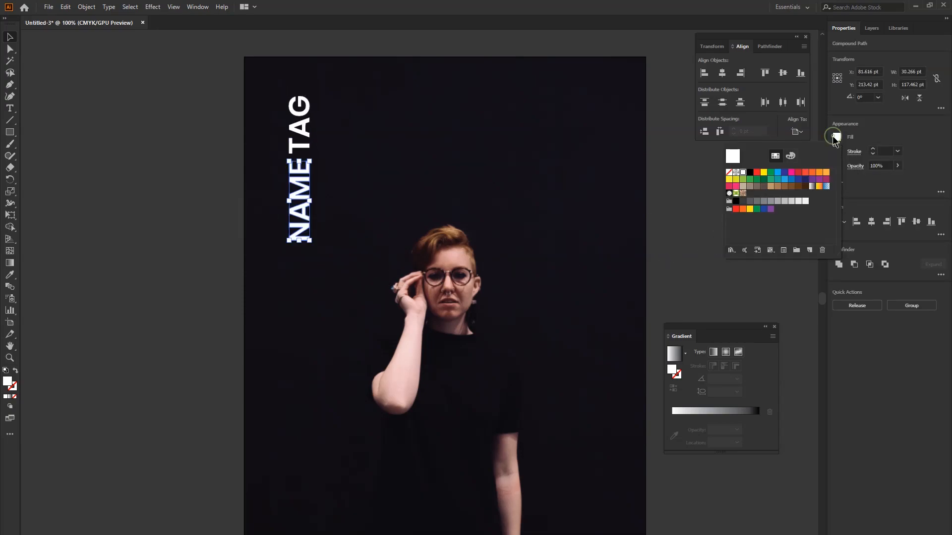
left_click(796, 198)
left_click(414, 127)
- Combine the TAG letters into a compound path and fill them with teal green
left_click_drag(287, 87, 355, 149)
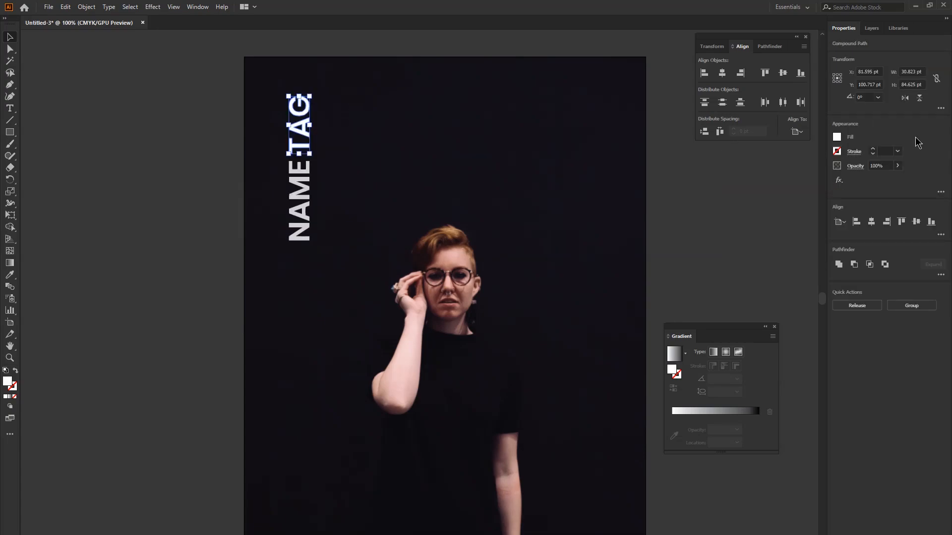
left_click(837, 138)
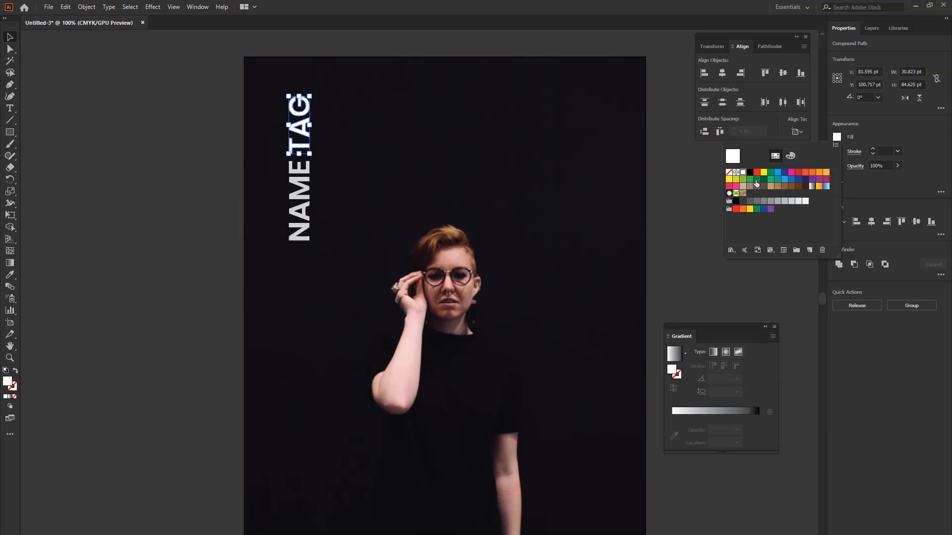
left_click(770, 180)
left_click(468, 108)
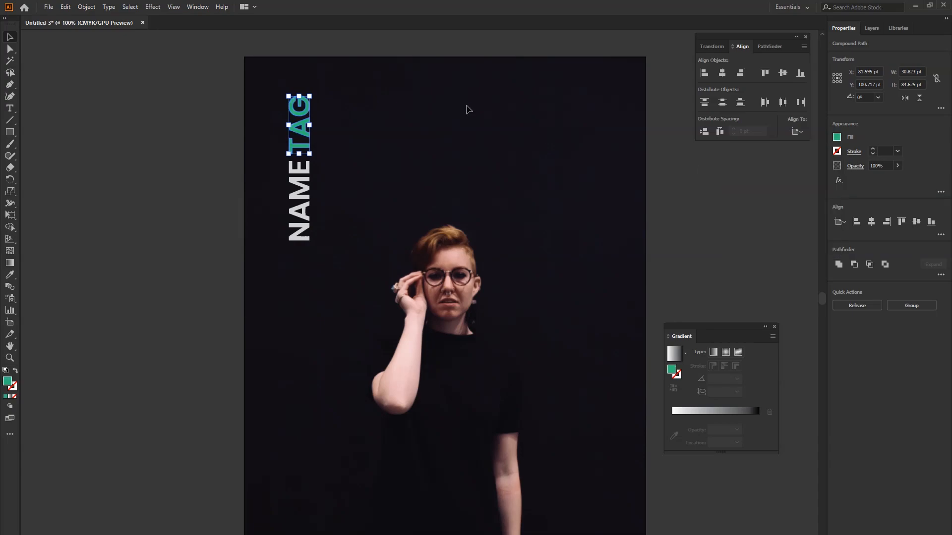
left_click(467, 107)
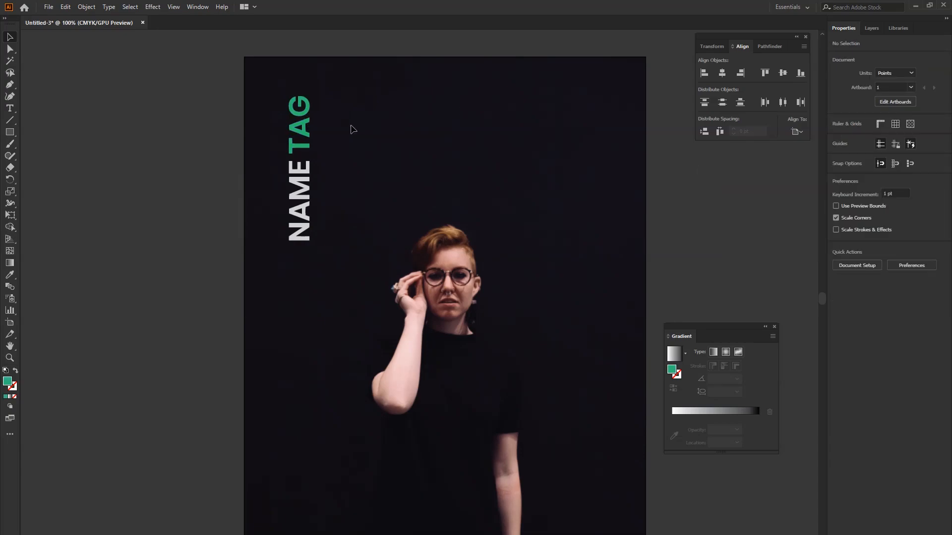
- Group the outlined NAME and TAG letters into a single object
left_click_drag(468, 365, 448, 295)
key("ctrl+minus")
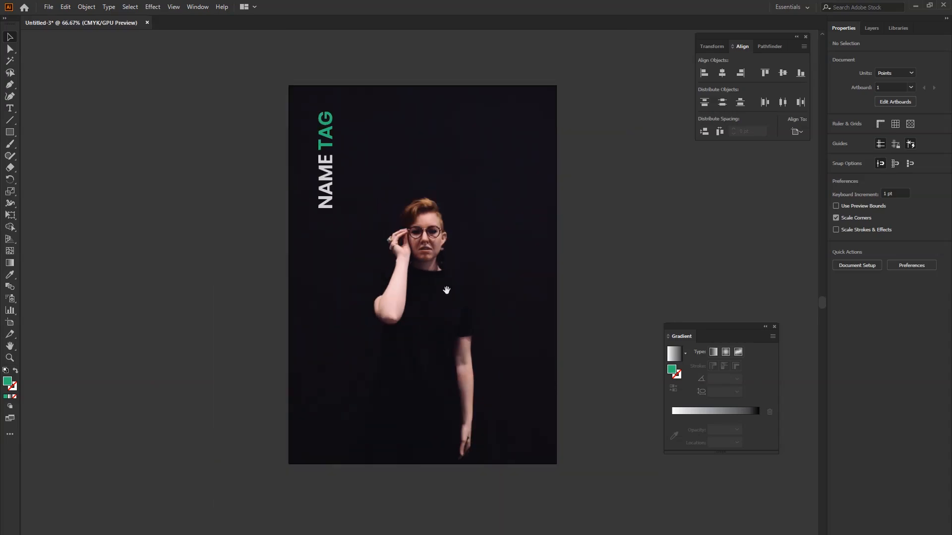
mouse_move(408, 247)
left_mouse_down()
mouse_move(410, 268)
mouse_move(404, 256)
left_mouse_up()
left_click(327, 208)
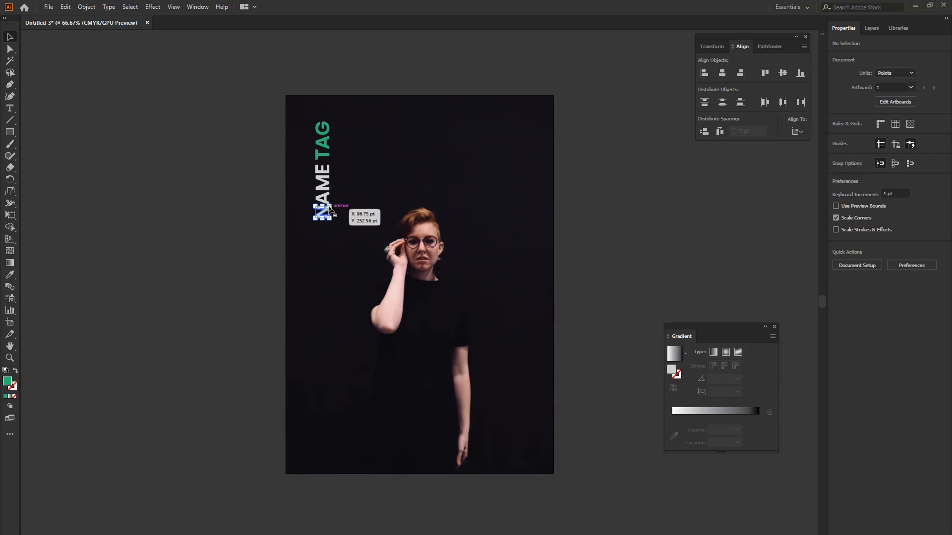
left_click_drag(282, 114, 312, 131)
left_click_drag(358, 246, 357, 249)
left_click(402, 231)
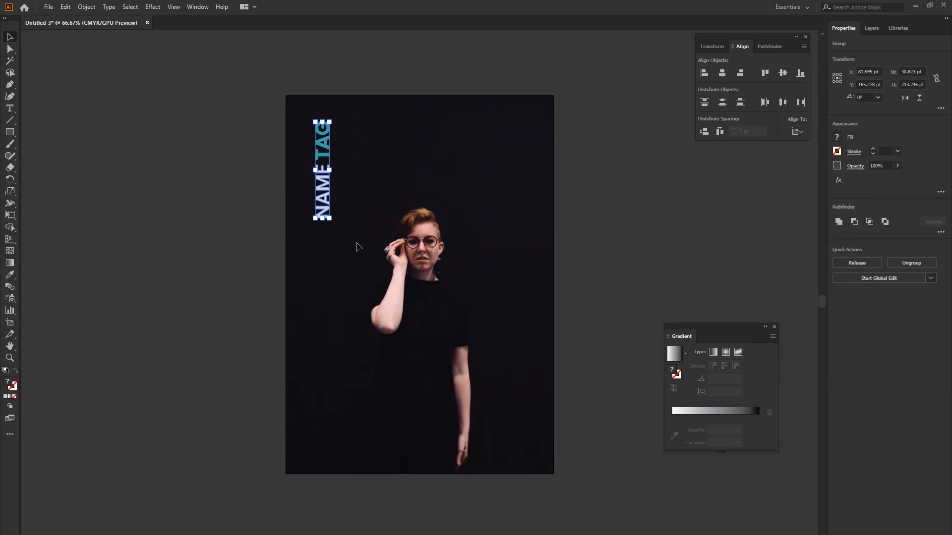
left_click_drag(406, 365, 399, 327)
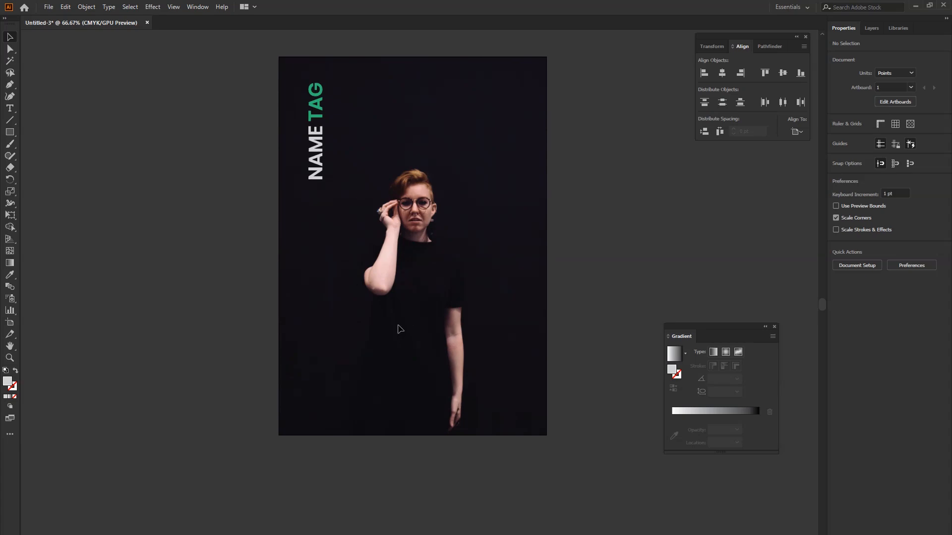
- Add the point text "A FILM BY" above the woman's head and fill it with white
left_click(9, 108)
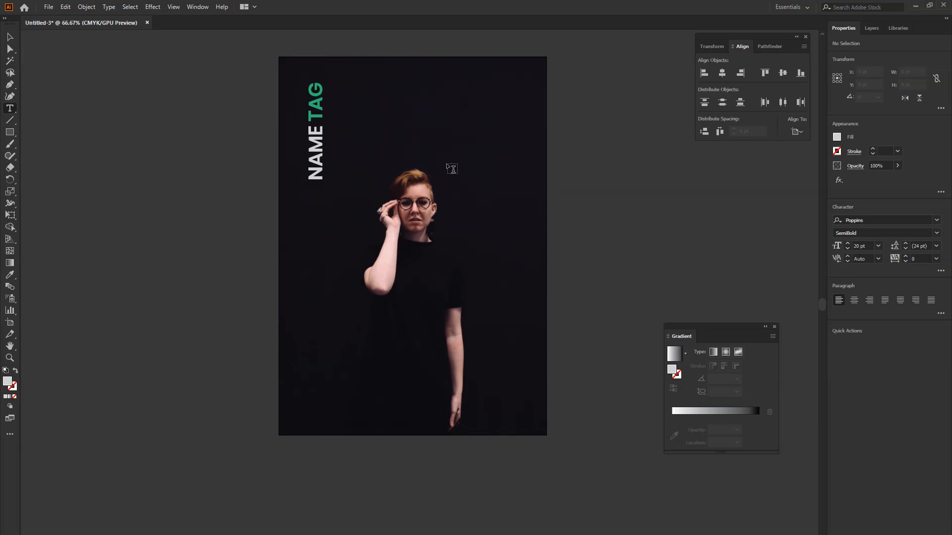
left_click(409, 123)
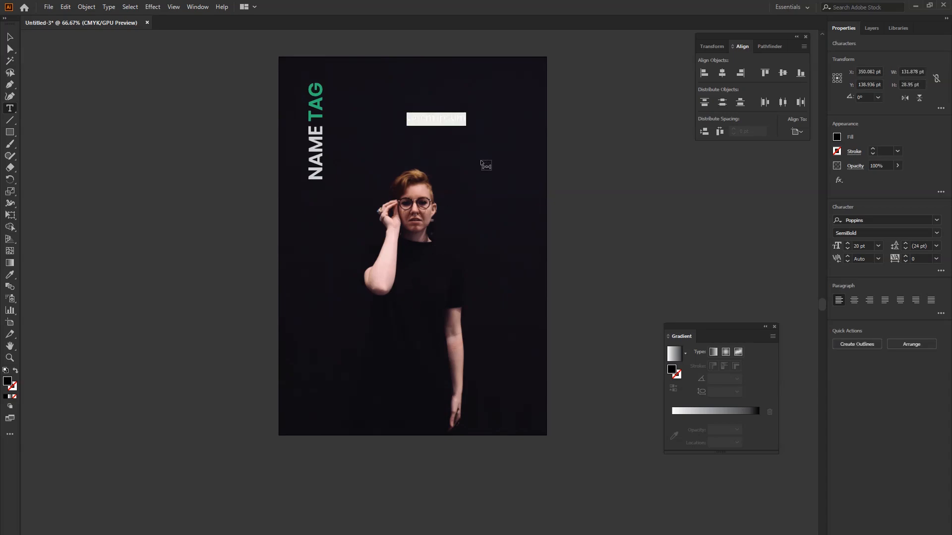
type("A I ")
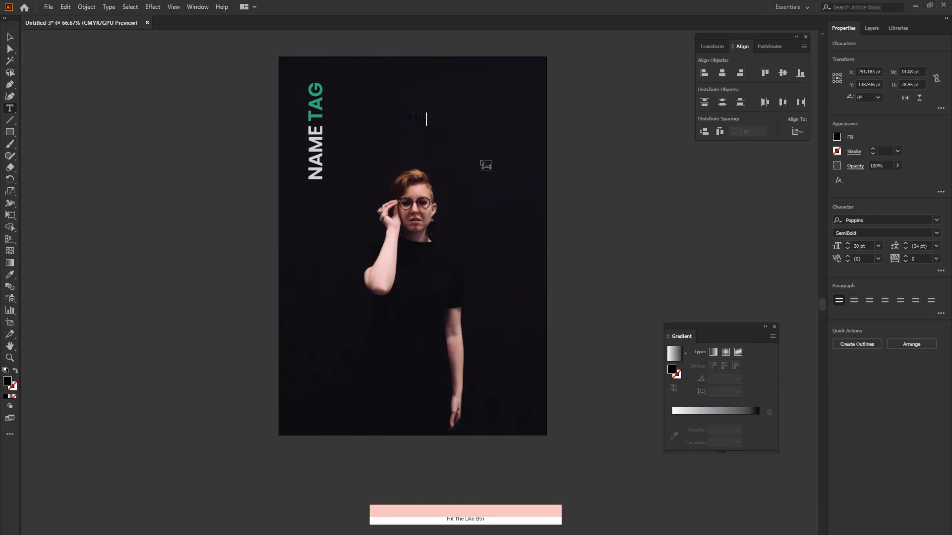
type("U ")
type("M B")
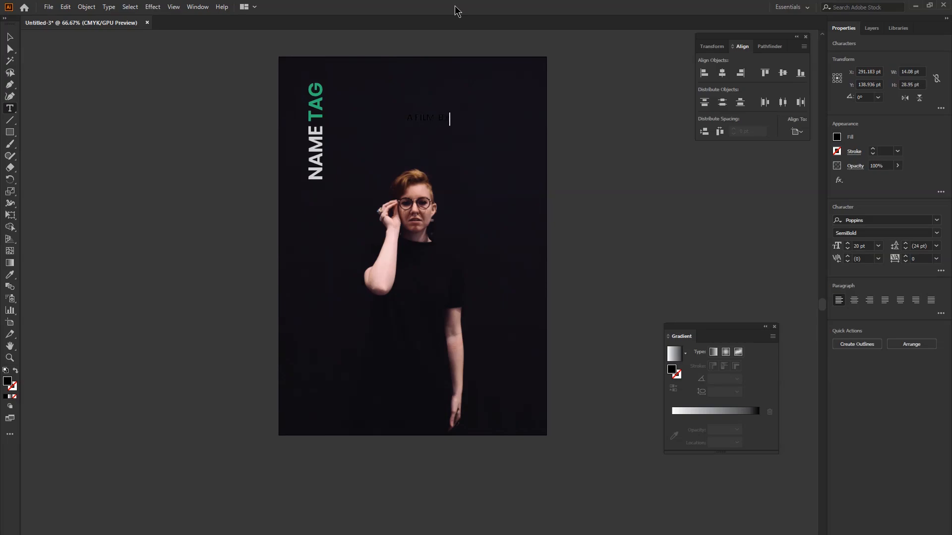
left_click(10, 36)
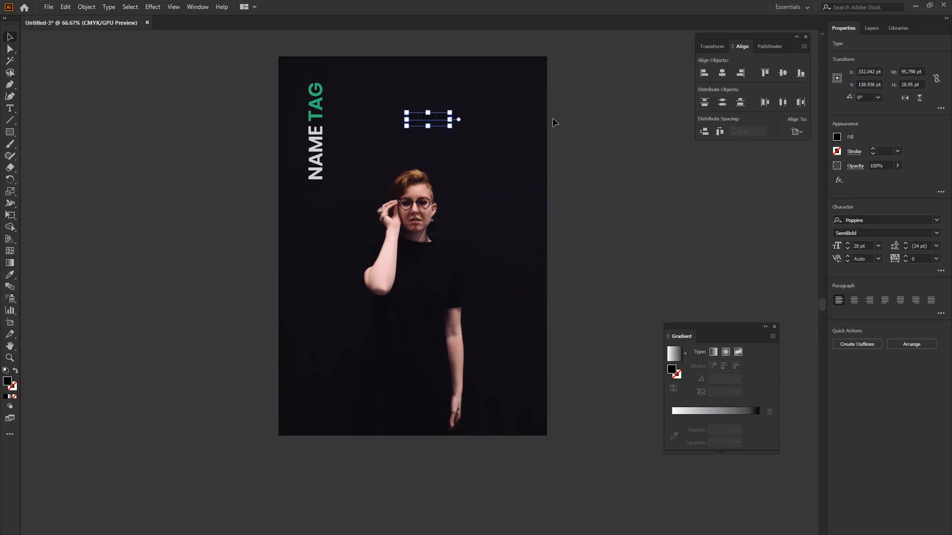
left_click(837, 138)
left_click(743, 172)
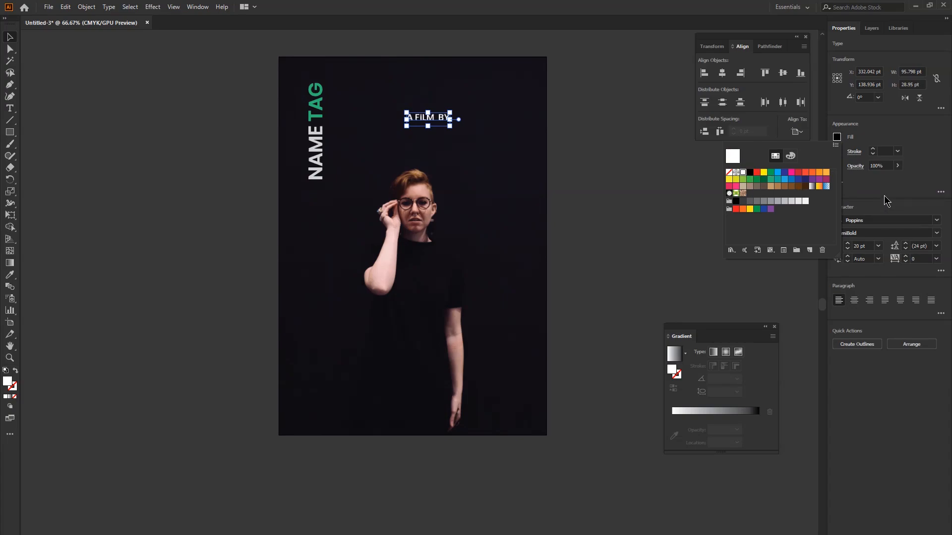
- Set "A FILM BY" in Alata Regular and center it horizontally near the poster's upper edge
left_click(937, 221)
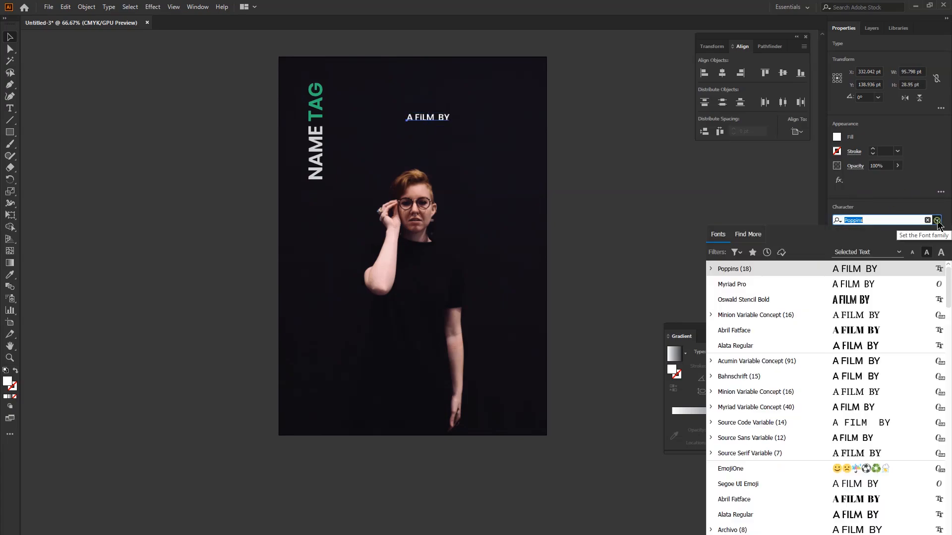
left_click(894, 348)
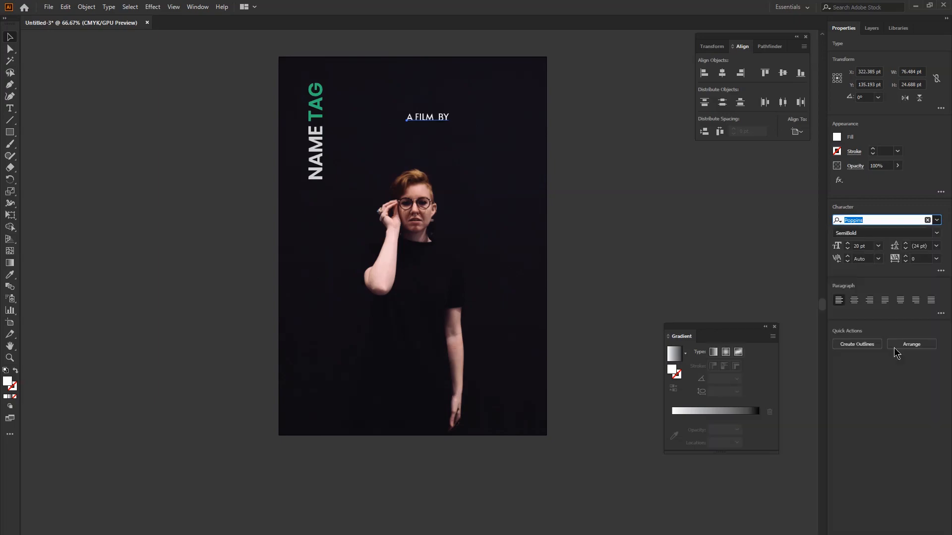
left_click(723, 74)
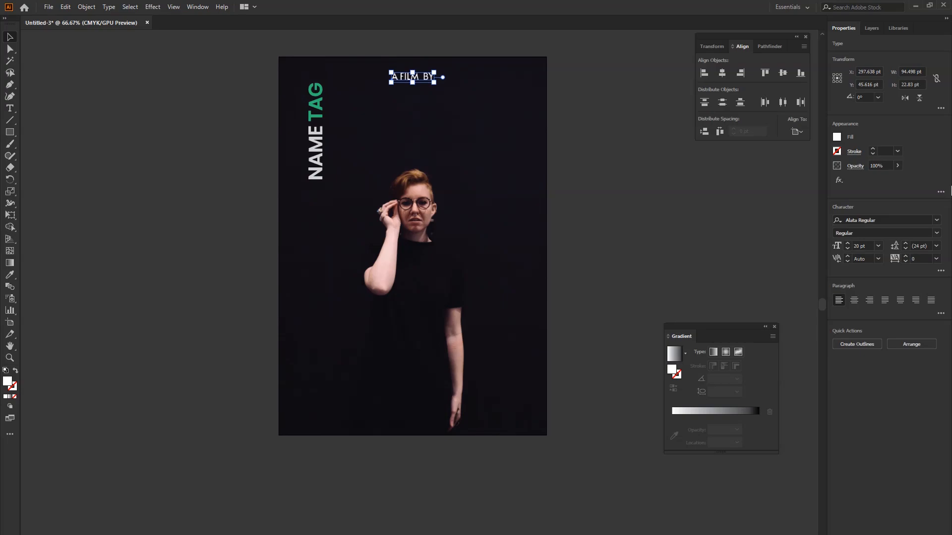
- Reduce the "A FILM BY" text to 15 pt and recenter it horizontally on the poster
left_click(869, 245)
type("15")
key("Return")
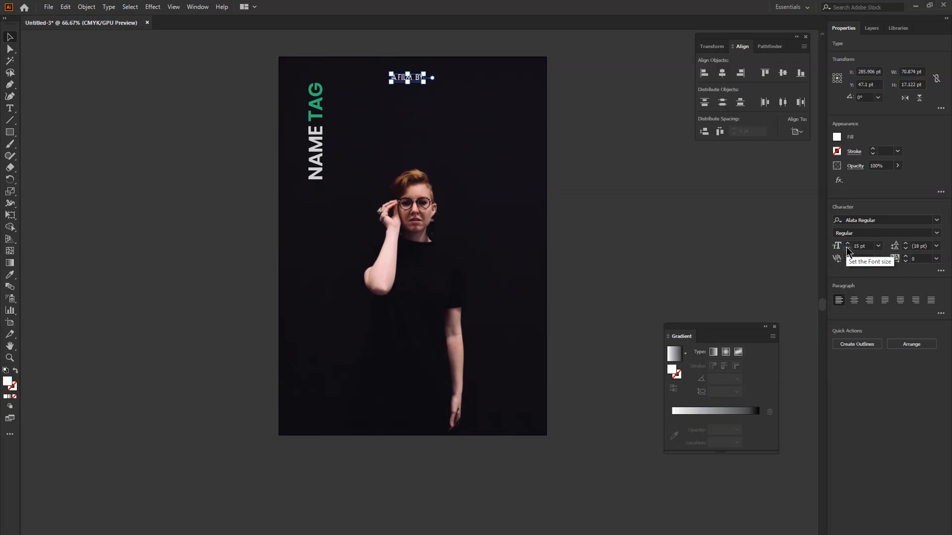
left_click(725, 79)
left_click(711, 75)
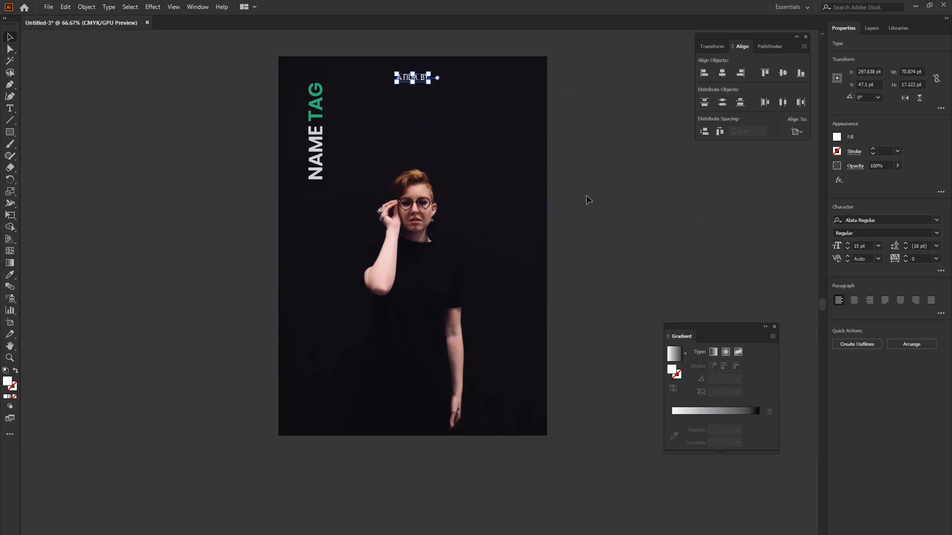
- Add a white point text line below "A FILM BY" with the filmmaker's full name in capitals
key("t")
left_click(387, 108)
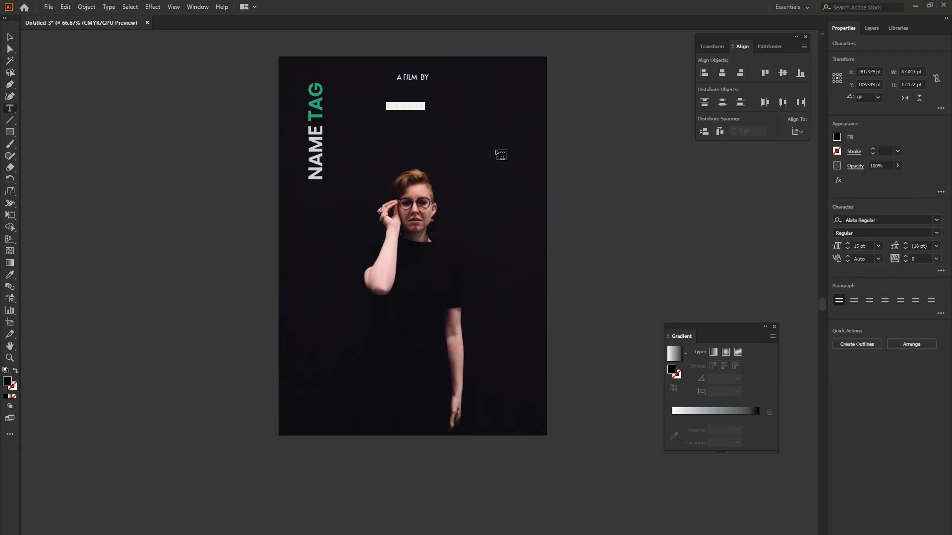
left_click(836, 138)
left_click(744, 173)
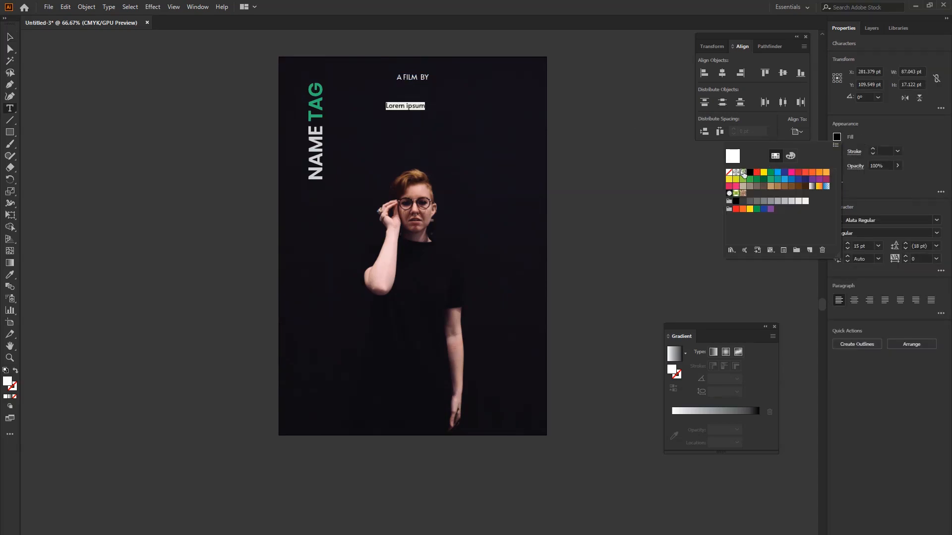
key("Escape")
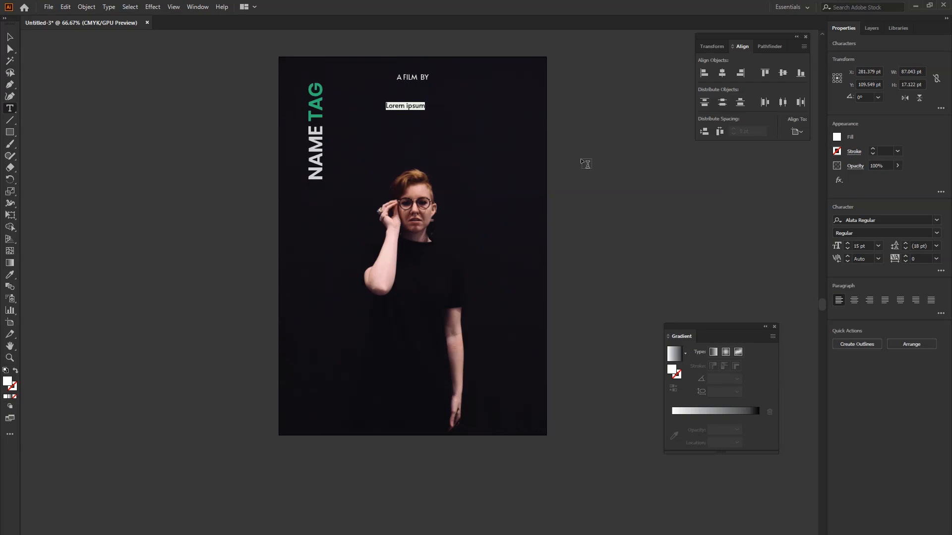
type("JA")
type("EW")
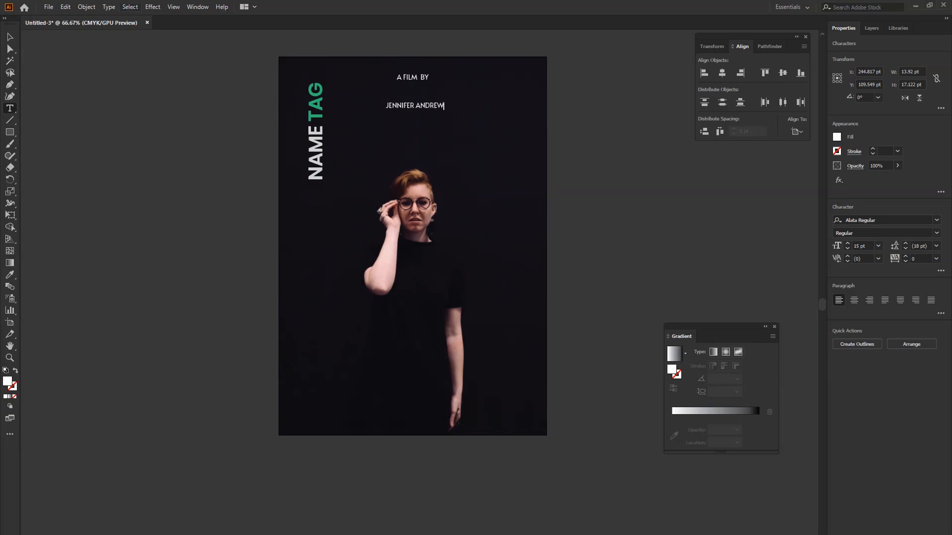
left_click(9, 37)
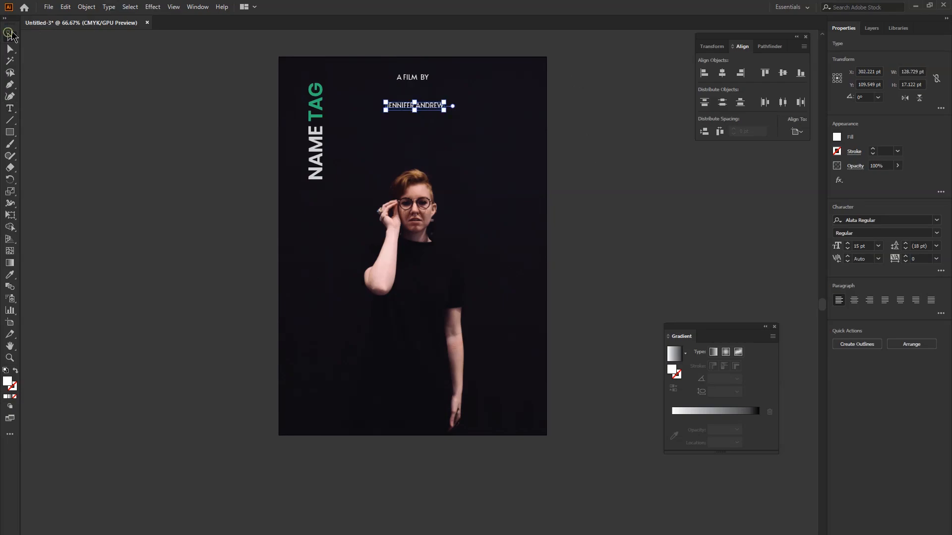
- Set the filmmaker's name line in Abril Fatface and center it horizontally on the poster
left_click(937, 221)
left_click(907, 344)
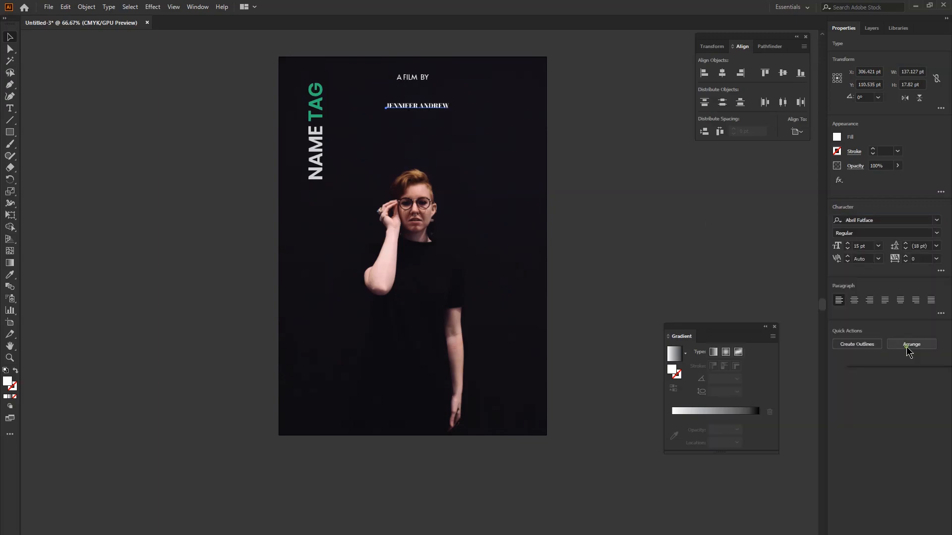
left_click(722, 73)
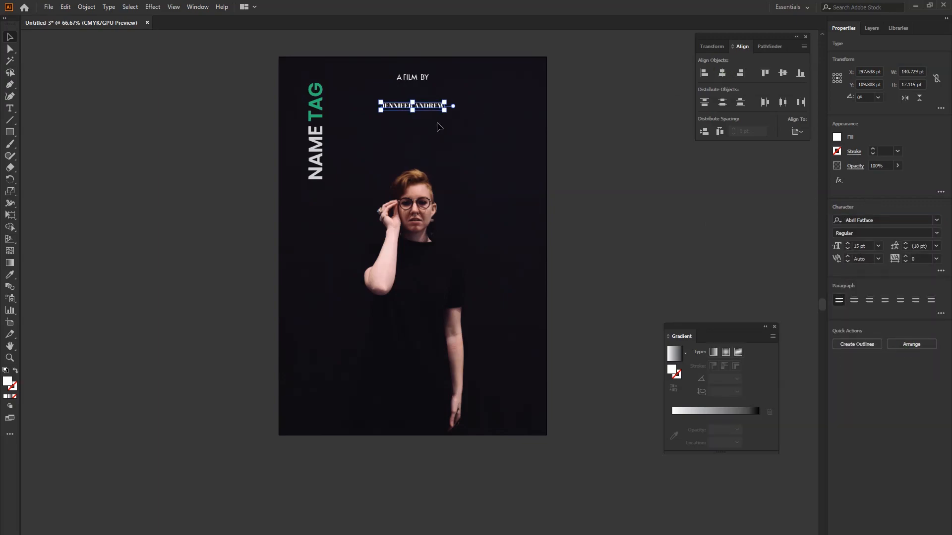
- Move the filmmaker's name line up 40 pt so it sits directly beneath "A FILM BY"
key("shift+Up")
key("shift+Up")
key("shift+Up")
key("shift+Up")
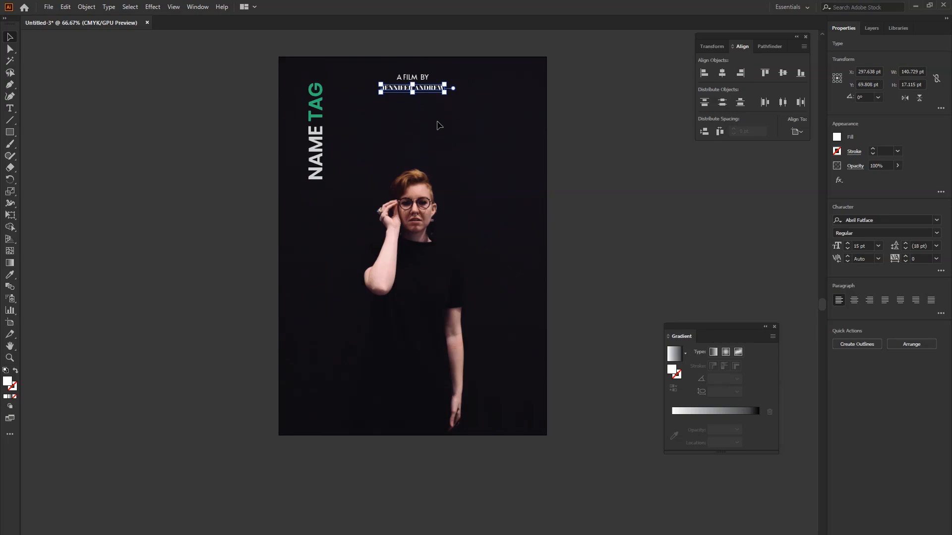
- Reduce "A FILM BY" to 10 pt and center it horizontally above the filmmaker's name
left_click(421, 77)
left_click(868, 246)
type("10")
key("Return")
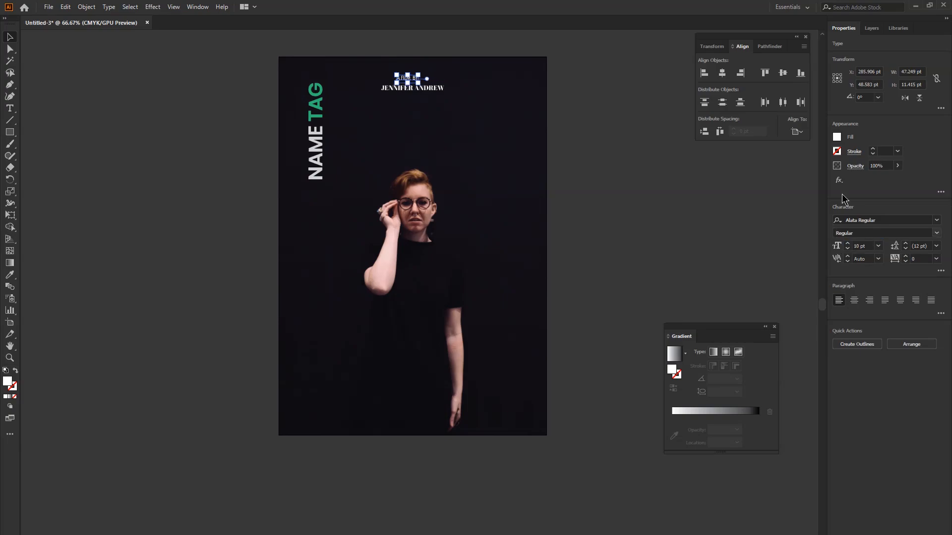
left_click(511, 124)
left_click(440, 94)
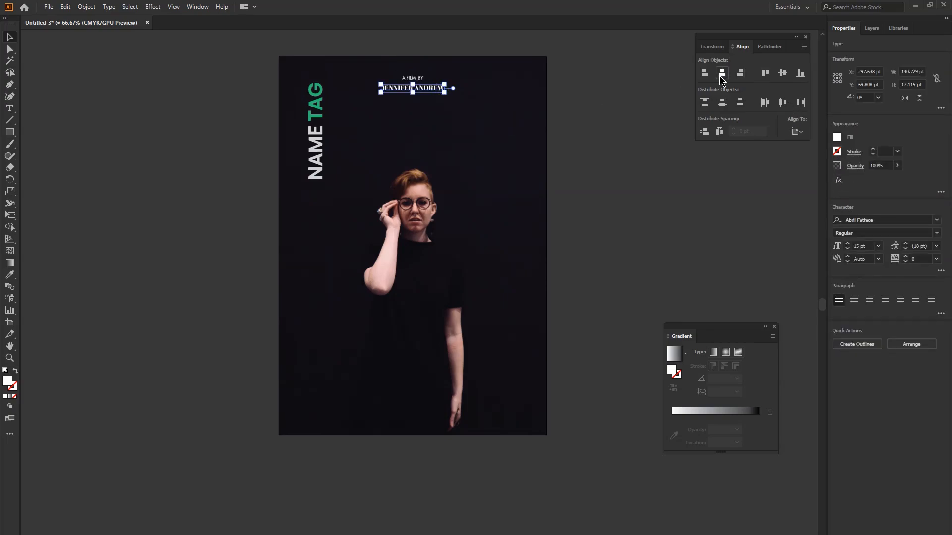
left_click(487, 102)
- Convert both credit lines to outlines and center them horizontally on the poster
left_click_drag(383, 47, 859, 254)
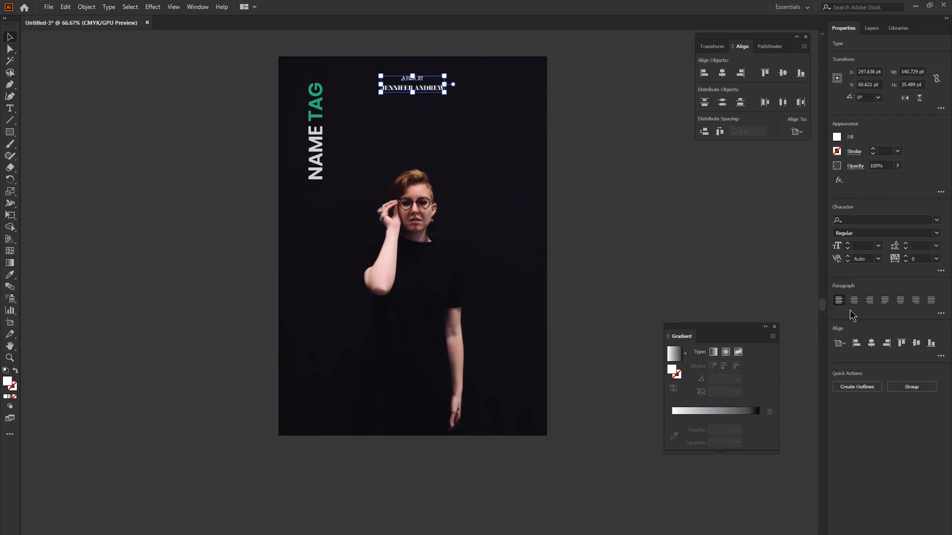
left_click(857, 387)
left_click(722, 74)
left_click(495, 101)
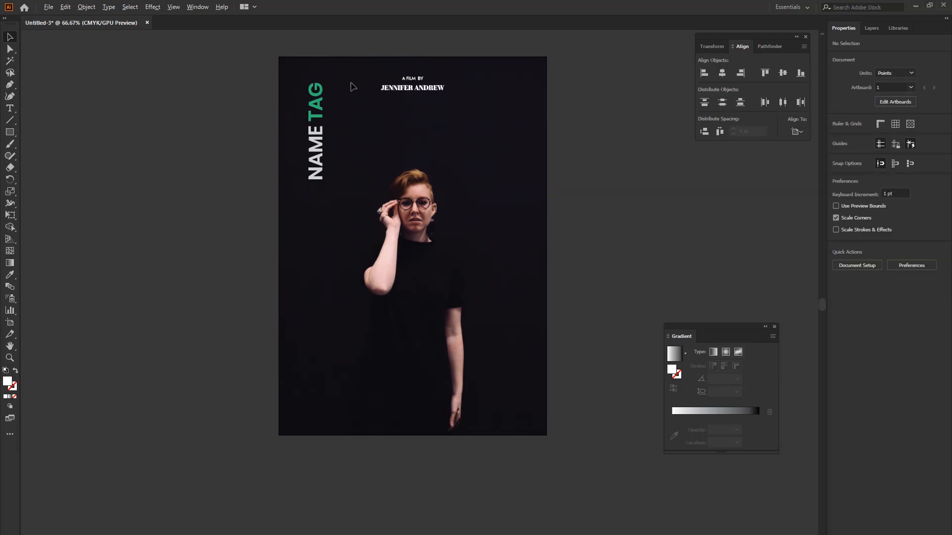
- Examine the two credit lines and the vertical title up close
scroll(404, 130, "up", 5)
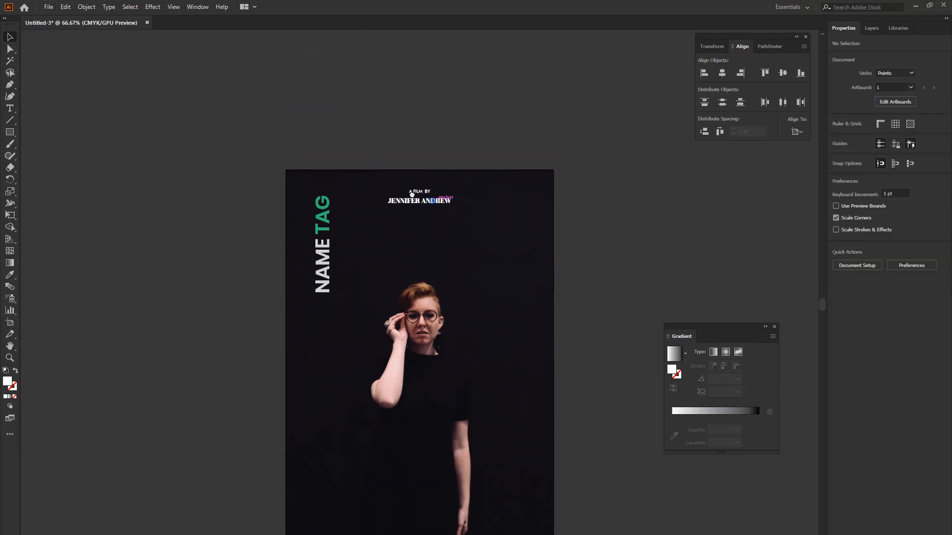
scroll(411, 194, "up", 1)
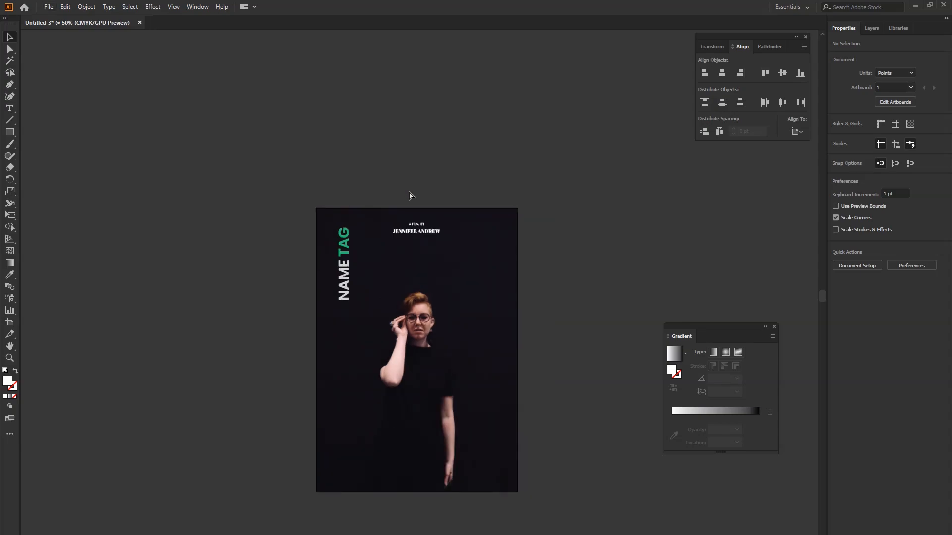
key("ctrl+plus")
scroll(382, 144, "up", 4)
left_click(426, 194)
left_click(644, 258)
scroll(447, 267, "down", 1)
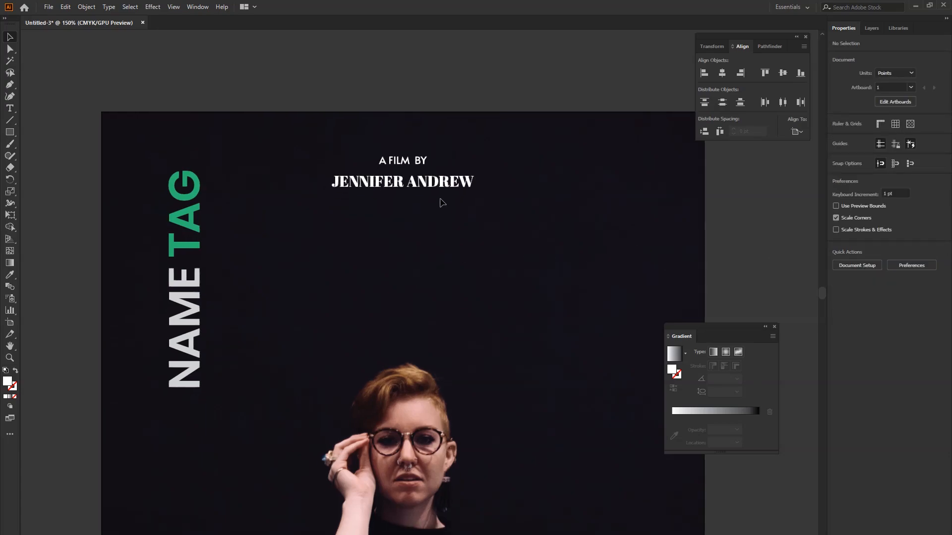
- Scale the filmmaker's name down to about 122 pt wide and center it with "A FILM BY" horizontally on the poster
left_click(469, 185)
left_click_drag(470, 184, 466, 187)
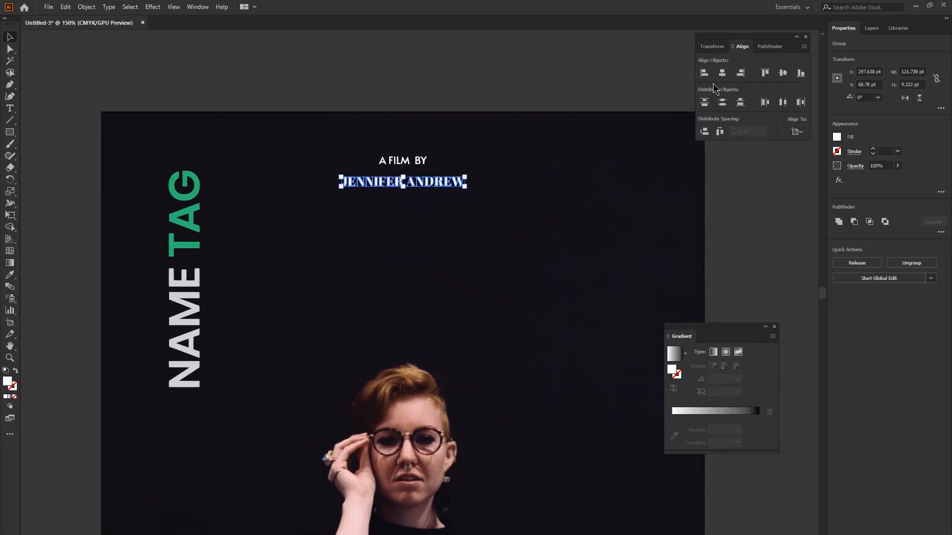
left_click(588, 148)
left_click(423, 166)
left_click_drag(385, 127, 459, 207)
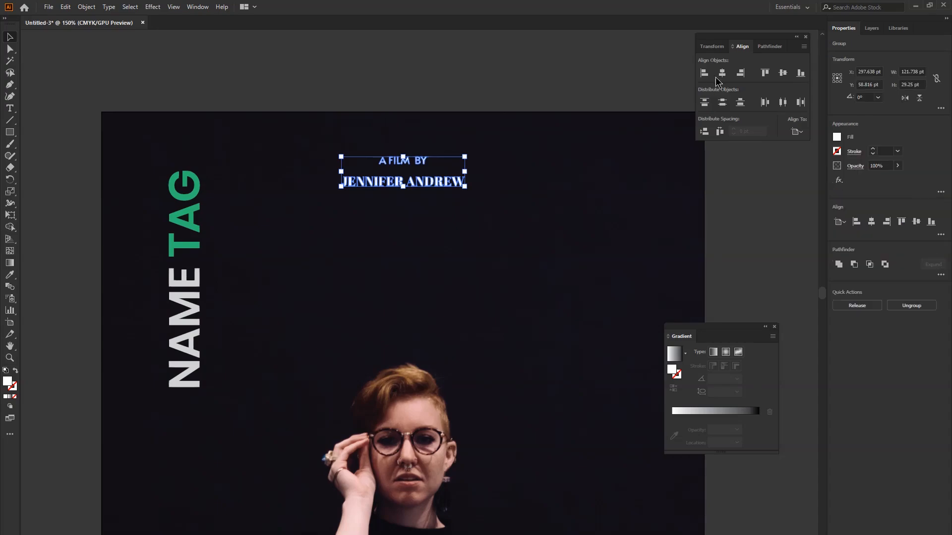
- Add a placeholder text line beneath the vertical title and color it white
scroll(430, 298, "down", 5)
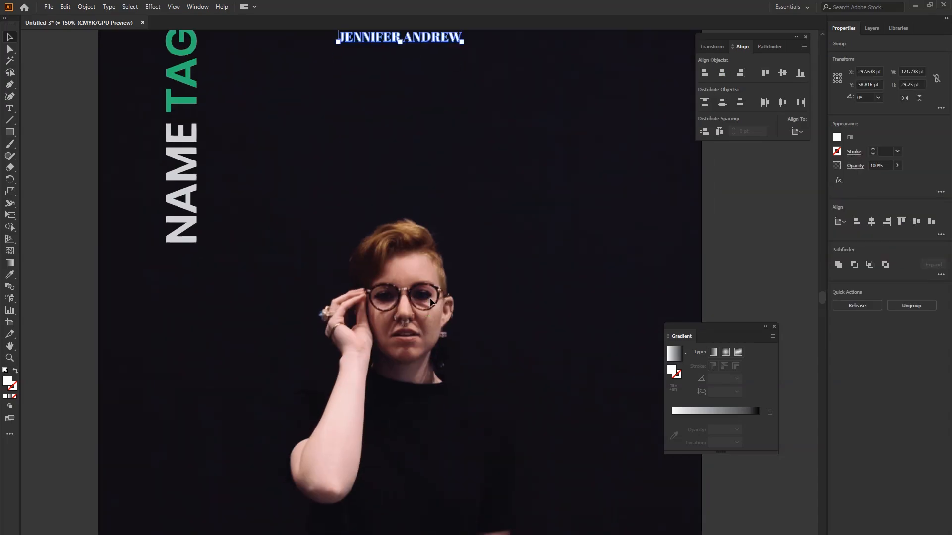
key("ctrl+minus")
scroll(430, 297, "down", 7)
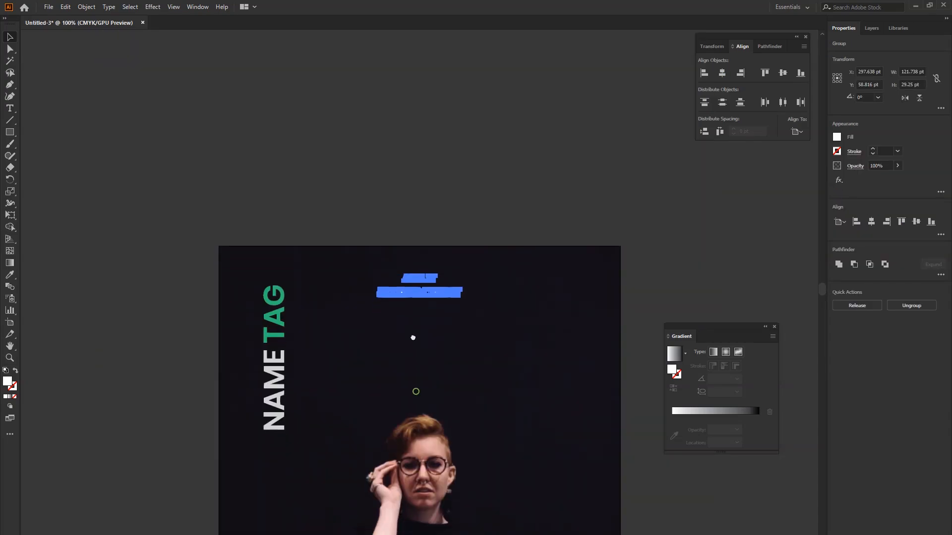
key("ctrl+minus")
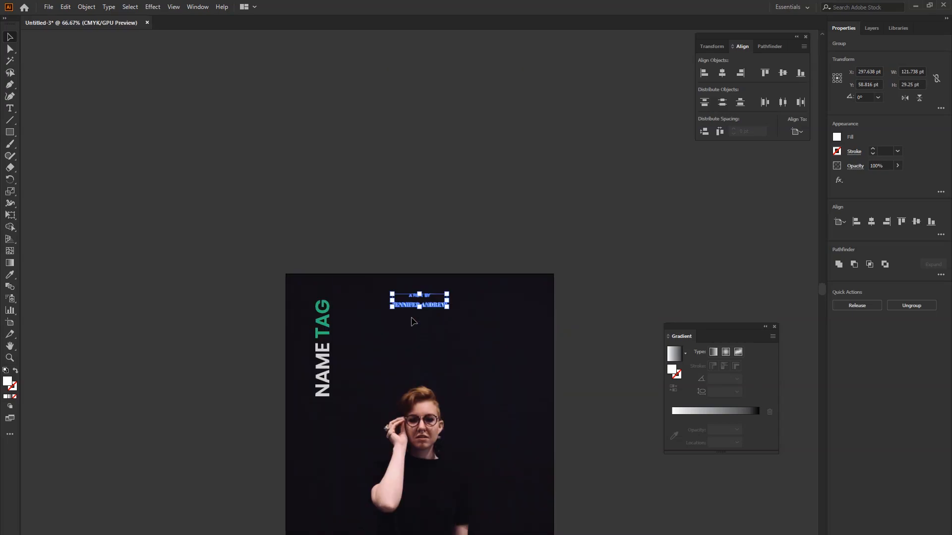
scroll(410, 307, "down", 6)
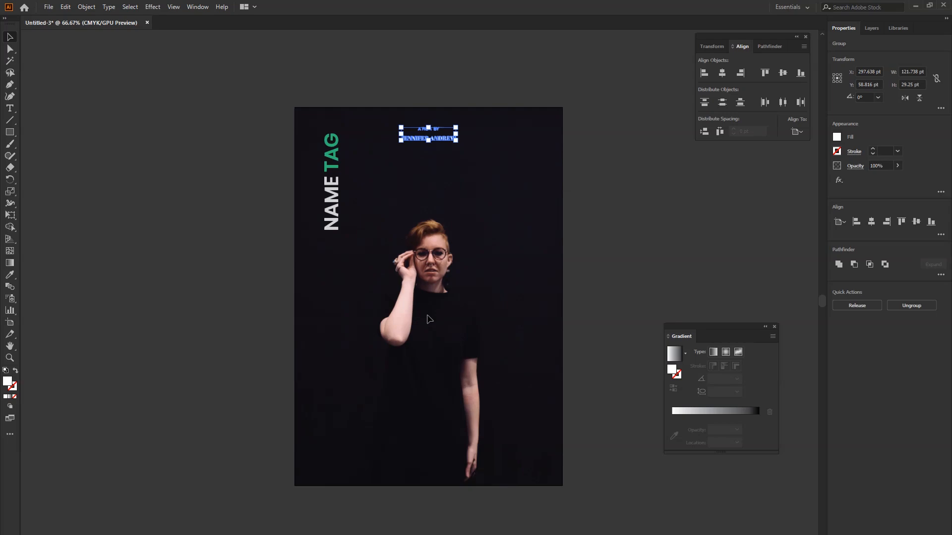
left_click(376, 206)
key("t")
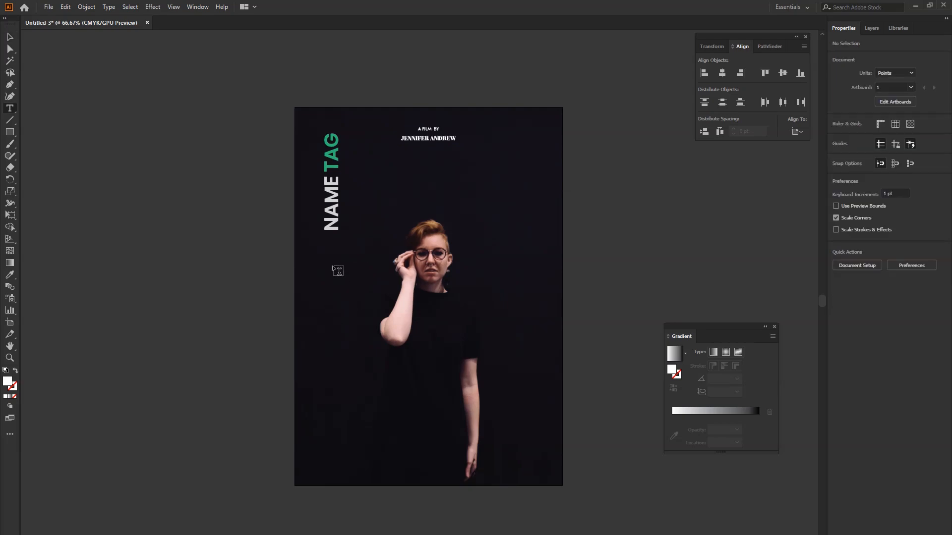
left_click(324, 265)
key("Escape")
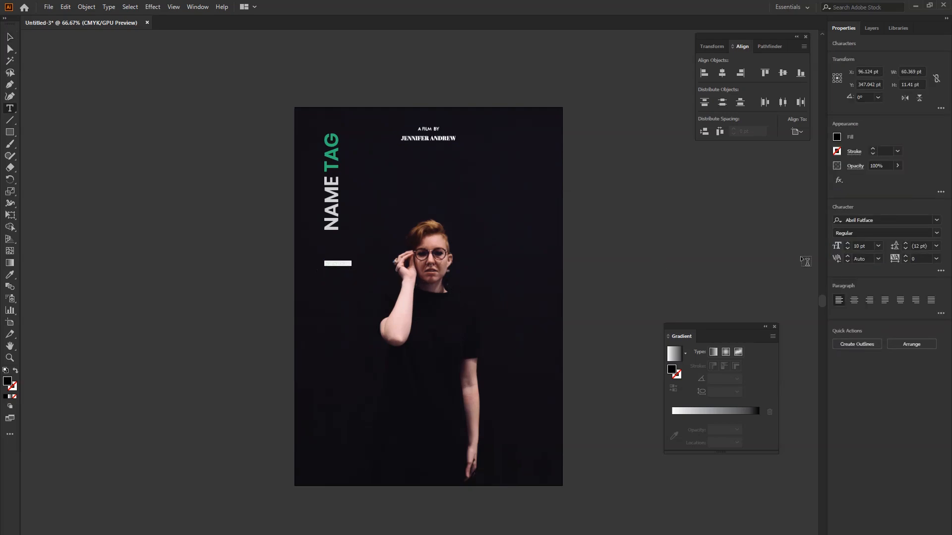
left_click(837, 138)
left_click(738, 175)
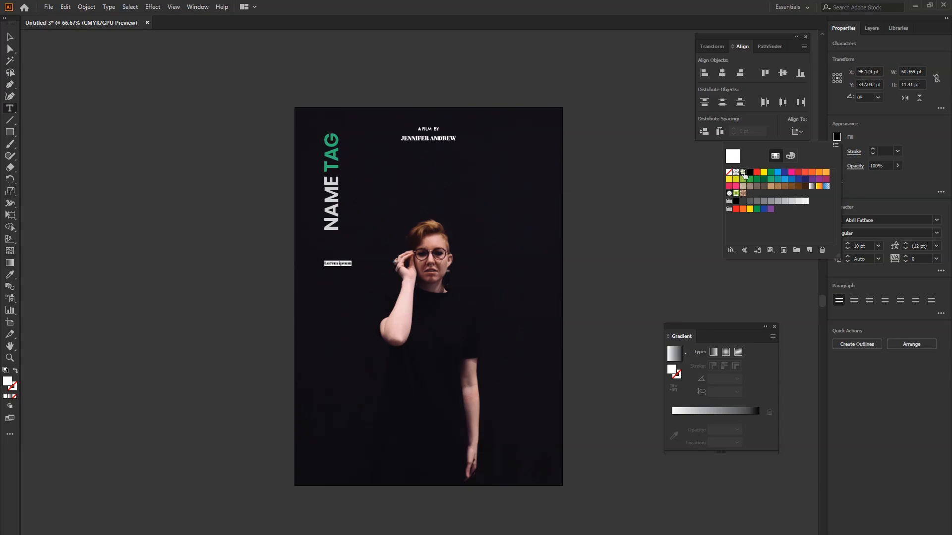
- Set the placeholder line to Oswald Stencil Bold at 15 pt and replace its text with "BOYD"
left_click(937, 220)
left_click(874, 330)
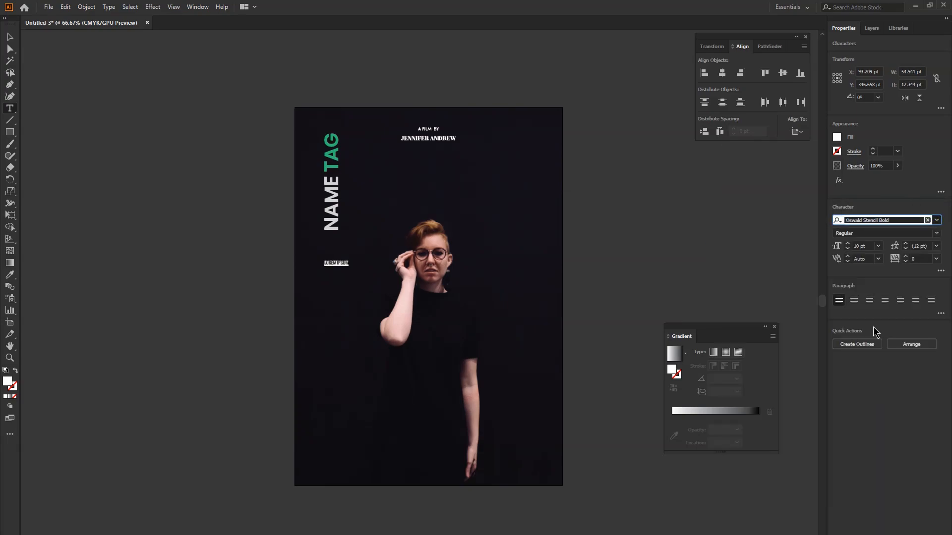
left_click(847, 244)
left_click(847, 243)
left_click(847, 244)
left_click(847, 244)
left_click(847, 243)
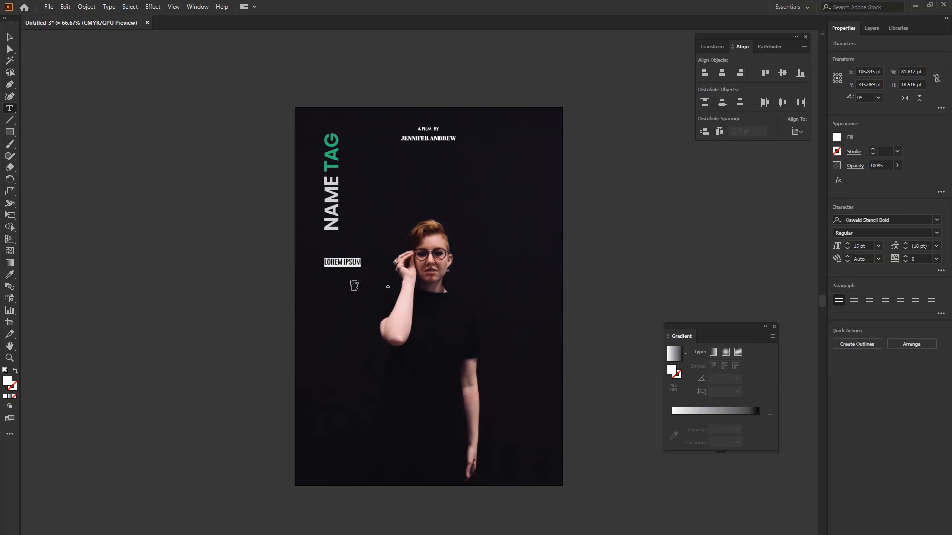
type("OYD")
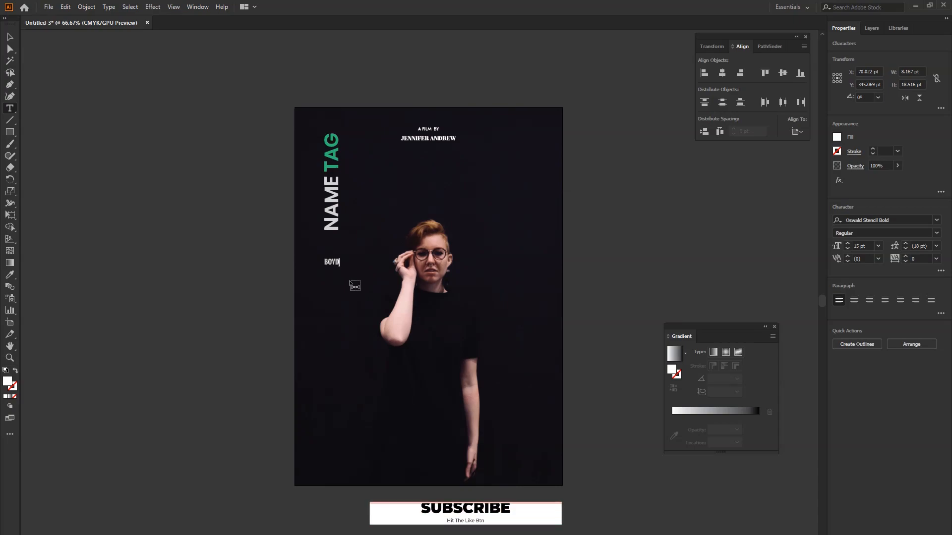
key("Escape")
- Duplicate the "BOYD" line directly below and enlarge the copy to 25 pt
left_click_drag(334, 265, 333, 276)
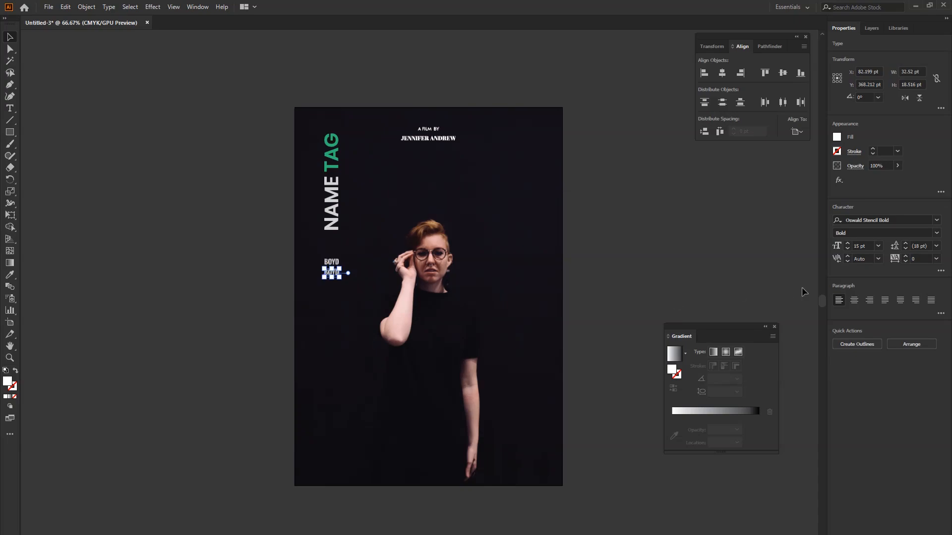
left_click(848, 243)
left_click(848, 243)
left_click(848, 243)
left_click(847, 243)
left_click(847, 243)
left_click(848, 244)
left_click(848, 248)
left_click(381, 275)
- Select both "BOYD" lines and make the larger one the key object for alignment
key("ctrl+minus")
key("ctrl+equal")
key("ctrl+equal")
key("ctrl+equal")
left_click(228, 232)
left_click(797, 132)
left_click(789, 146)
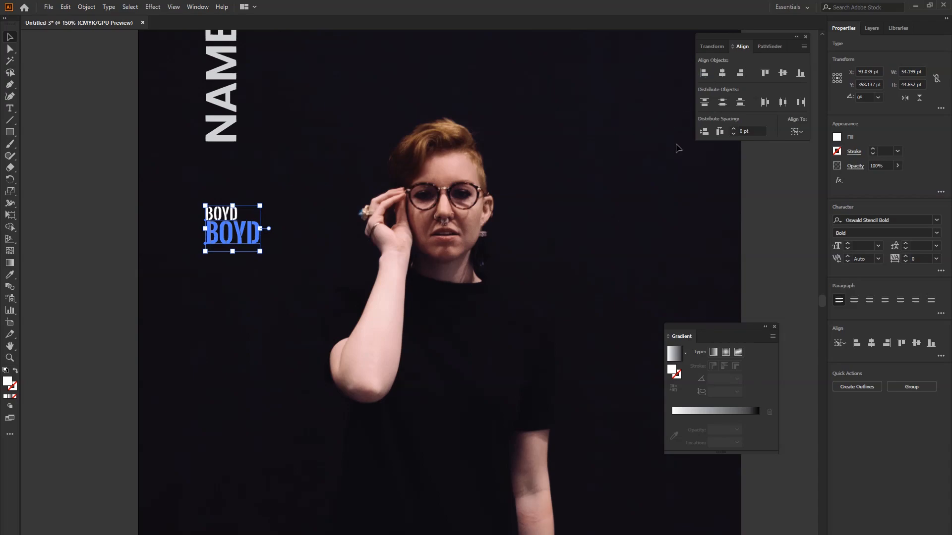
left_click(332, 297)
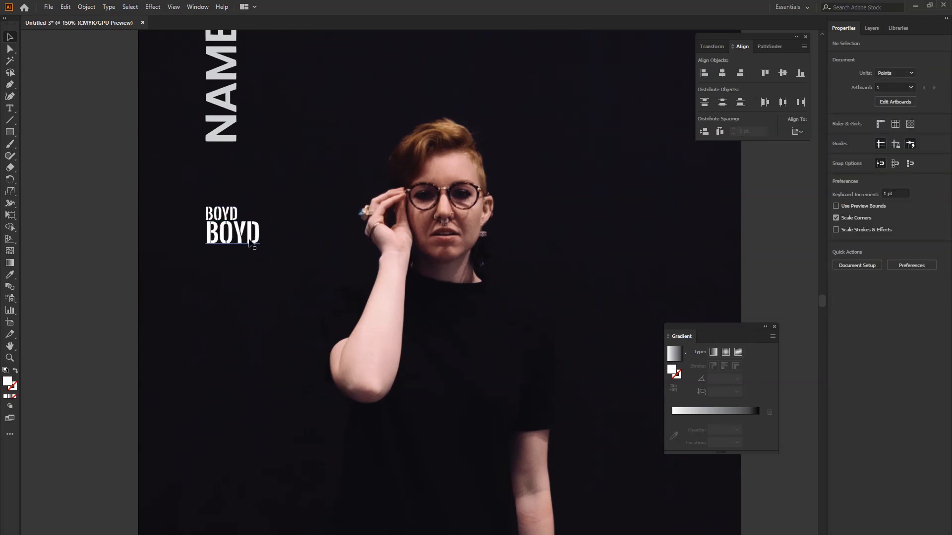
- Move the larger "BOYD" line down about 16 pt and the smaller one about 7 pt to space them apart
left_click(250, 242)
key("Left")
key("Left")
key("Down")
key("Down")
key("Down")
key("Down")
key("Down")
key("Down")
key("Down")
key("Down")
key("Down")
key("Down")
key("Down")
key("Down")
key("Down")
key("Down")
key("Right")
left_click(274, 223)
left_click_drag(237, 221, 239, 226)
left_click(262, 285)
- Replace the text of the larger lower line with "HOLBROOK"
left_click(212, 244)
double_click(212, 244)
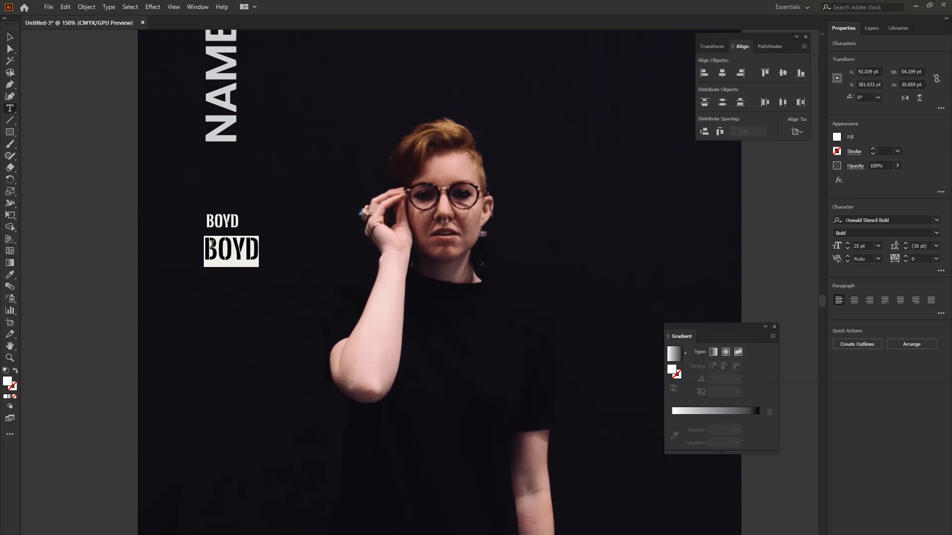
type("HJOL")
key("BackSpace")
key("BackSpace")
key("BackSpace")
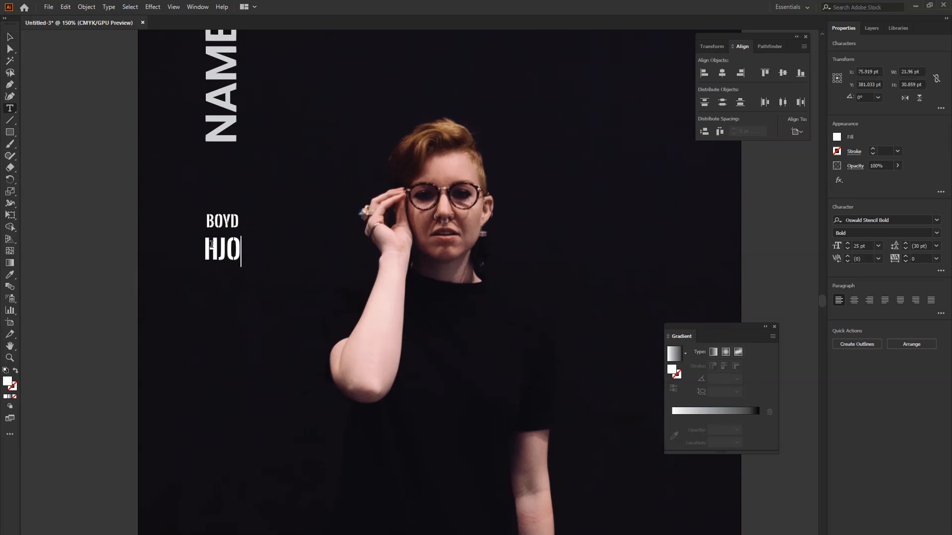
type("OL")
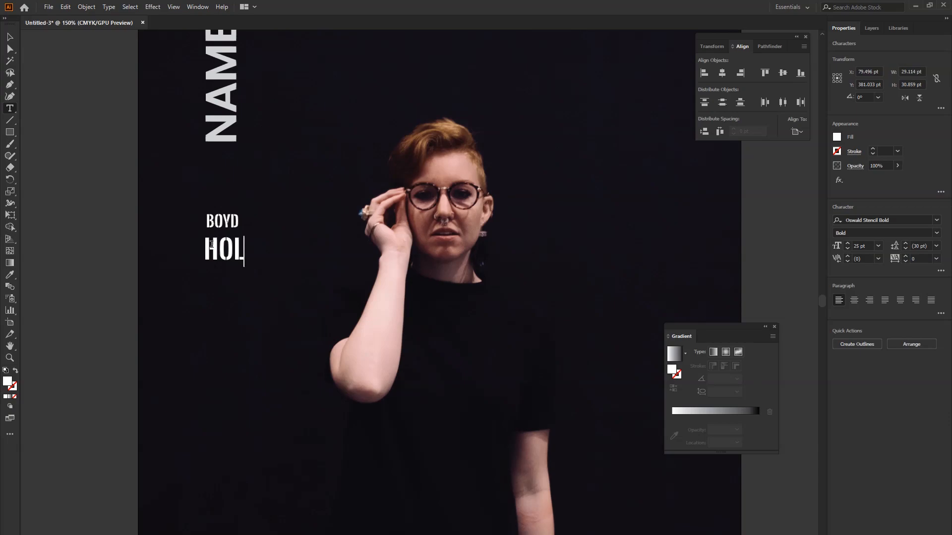
type("BROOK")
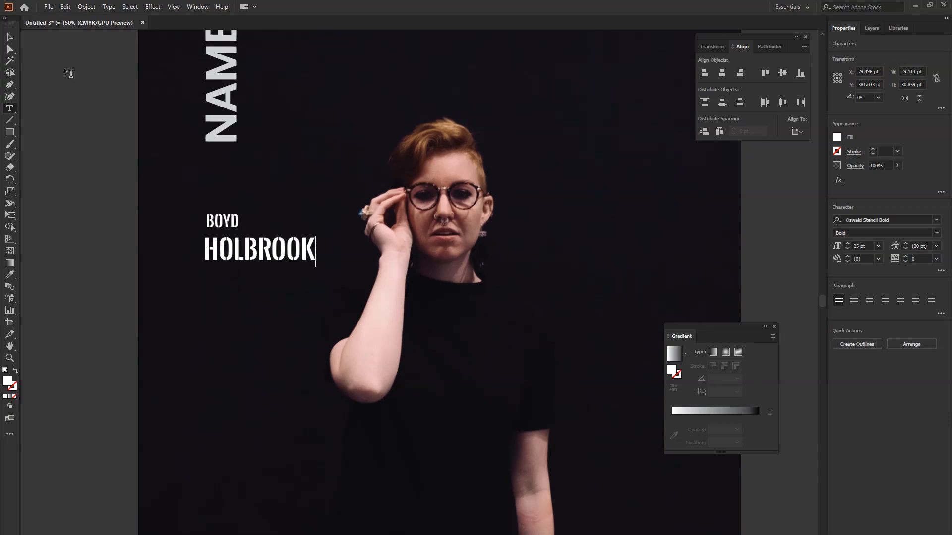
left_click(10, 37)
left_click(273, 321)
- Duplicate the "BOYD" and "HOLBROOK" lines together, placing the copy about 68 pt below the original pair
left_click_drag(211, 192, 207, 282)
scroll(207, 281, "down", 5)
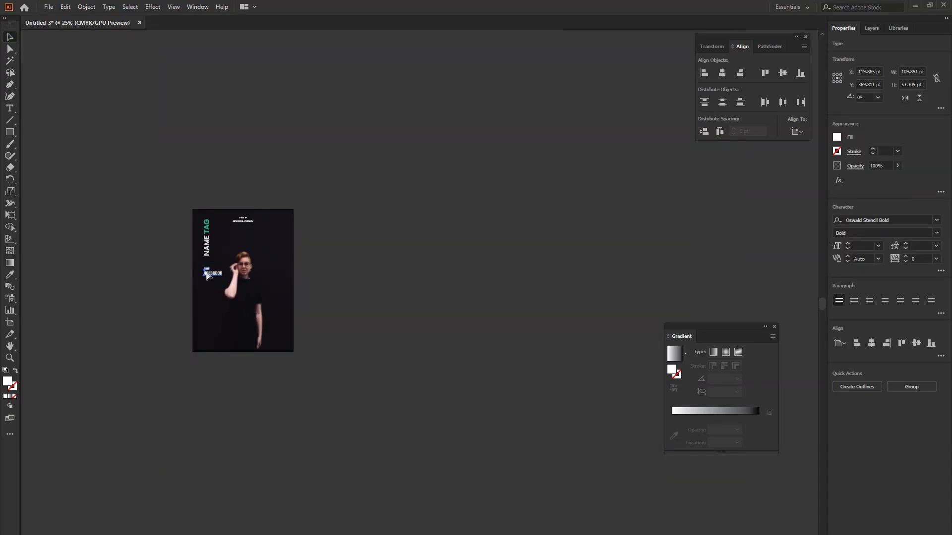
key("ctrl+0")
left_click_drag(487, 434, 297, 331)
left_click_drag(253, 247, 252, 279)
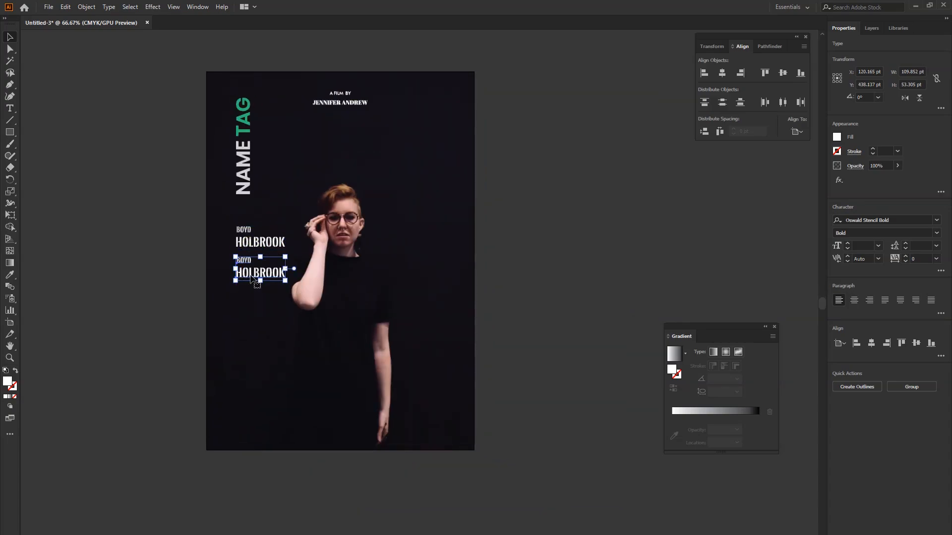
- Change the small line of the copied pair to "BOYCLEOPATRA"
double_click(244, 261)
double_click(244, 262)
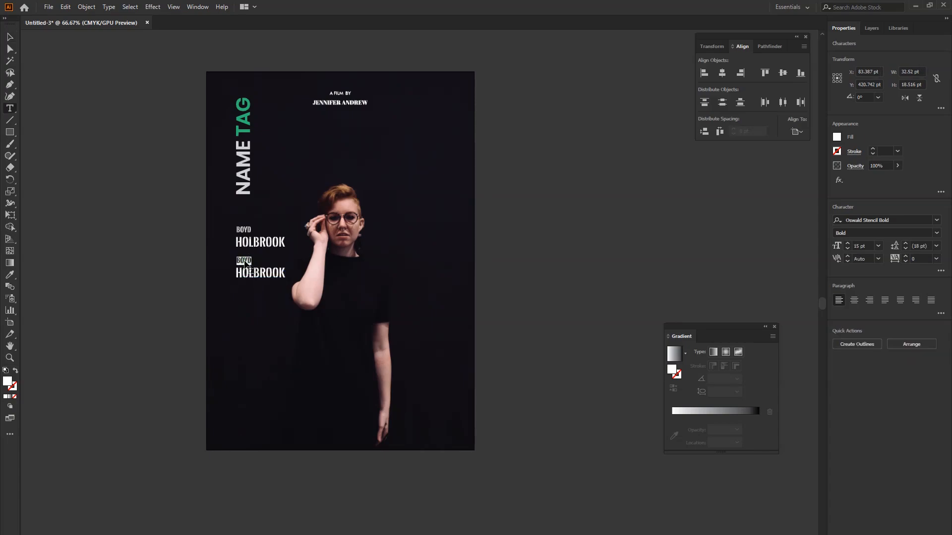
type("B")
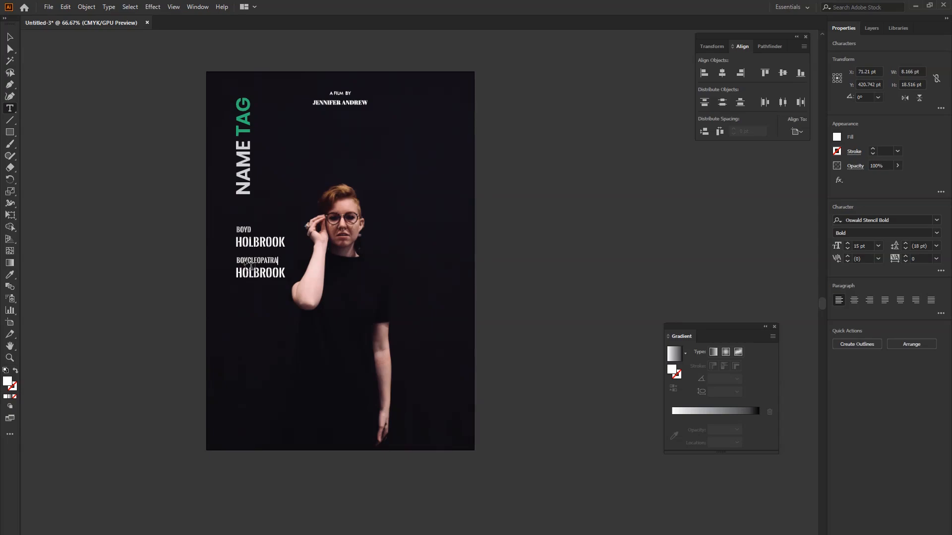
left_click(8, 37)
- Change the large line of the copied pair to "COLENAN"
double_click(251, 279)
double_click(251, 278)
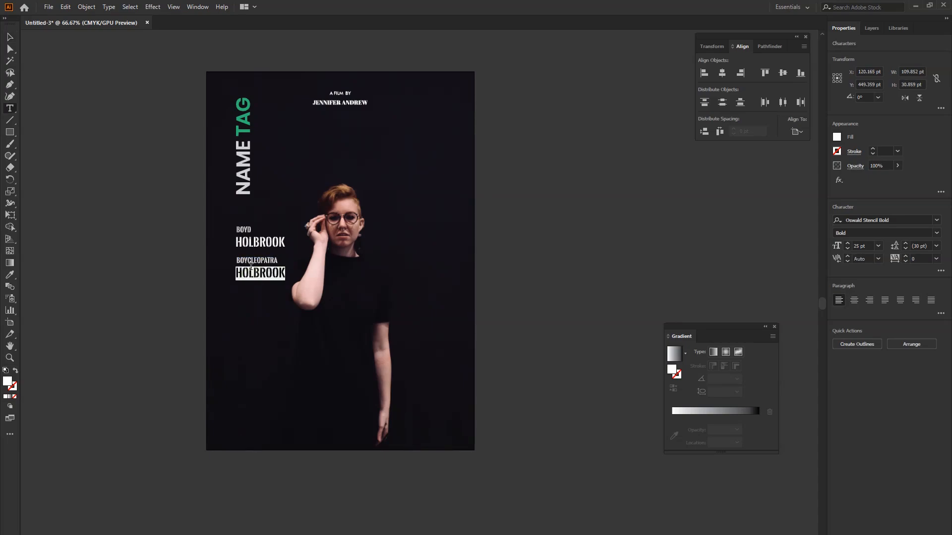
type("COL")
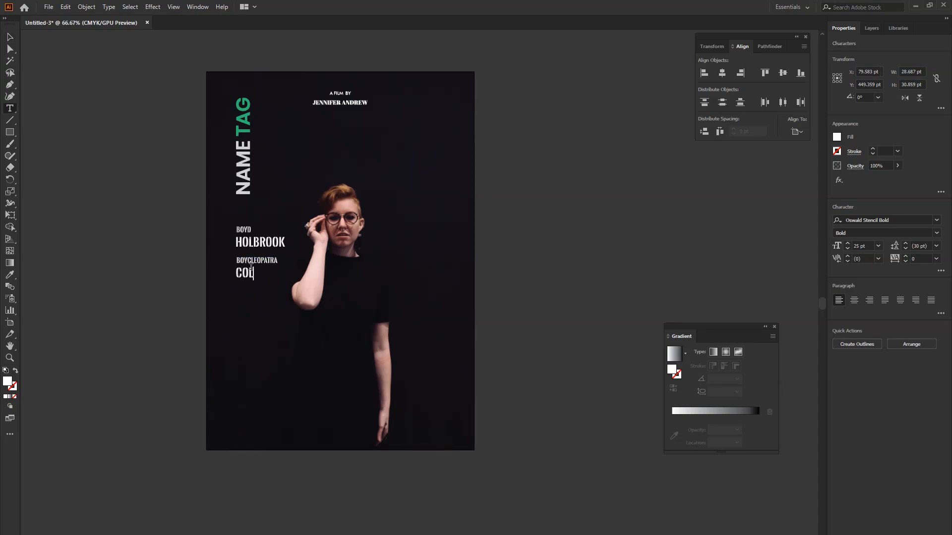
type("ENAN")
left_click(8, 34)
left_click(265, 293)
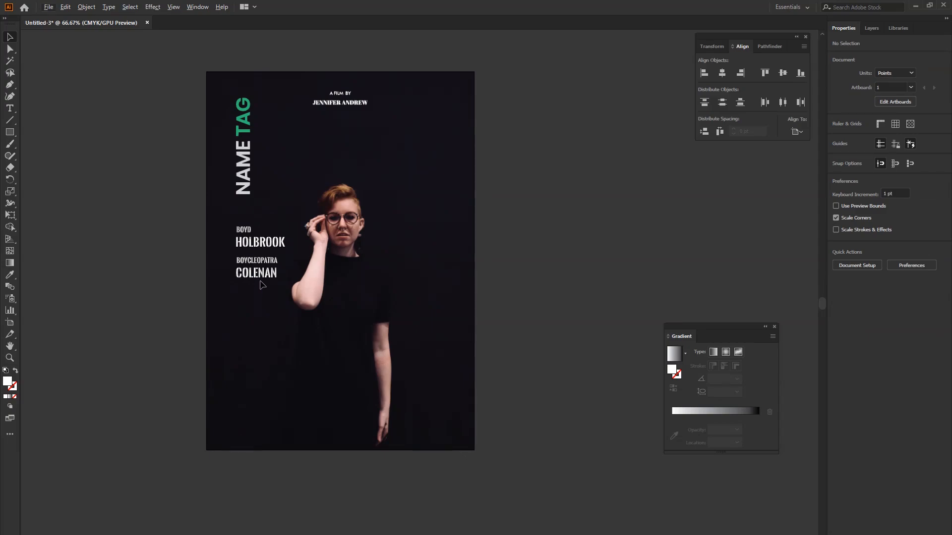
- Scale "COLENAN" up proportionally to about 131 pt wide
left_click(272, 278)
left_click_drag(277, 281, 296, 285)
left_click(272, 305)
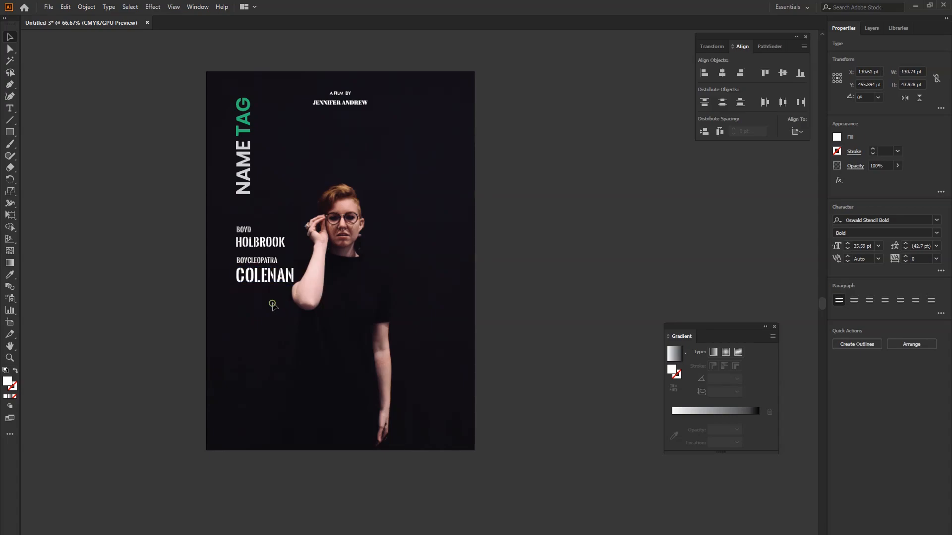
double_click(259, 262)
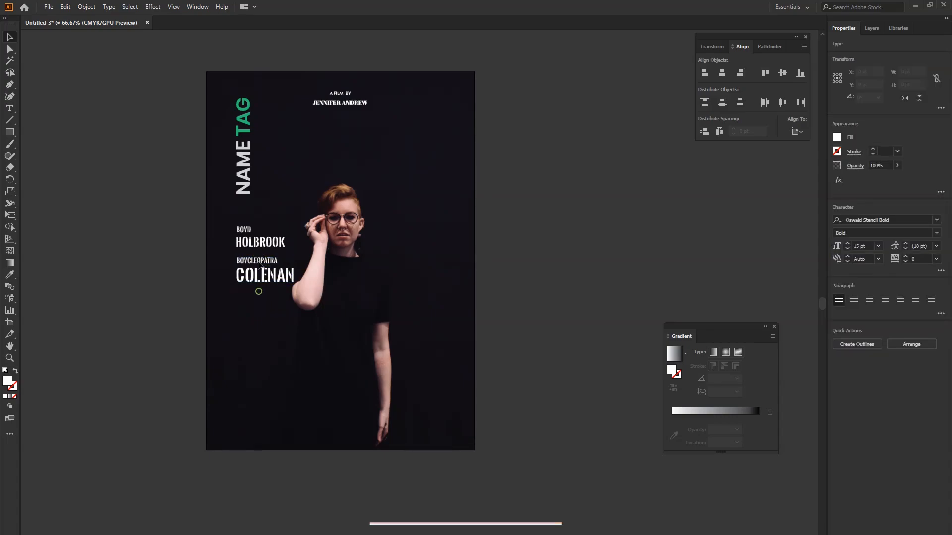
- Duplicate the "BOYD HOLBROOK" pair below "COLENAN" and change the copy's small line to "AND" at 10 pt
left_click_drag(218, 213, 259, 309)
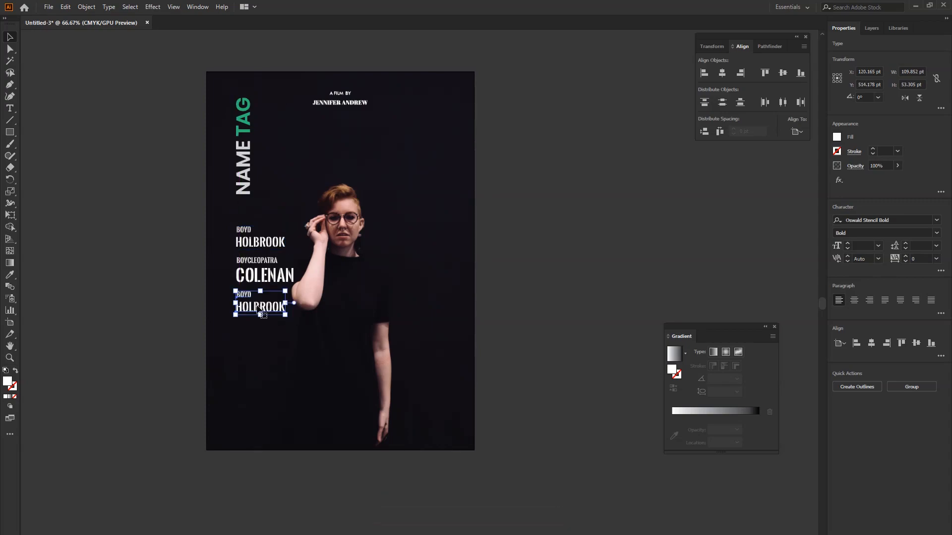
double_click(248, 297)
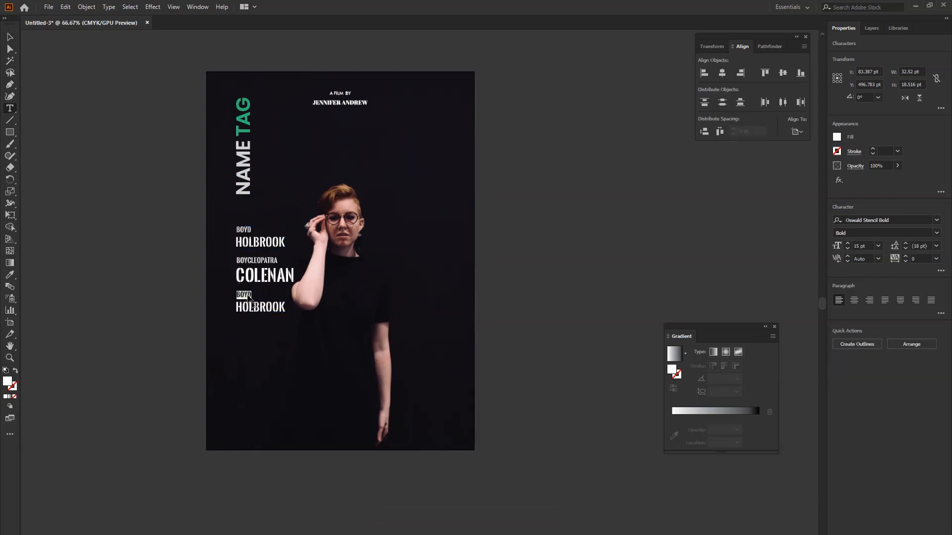
type("AND")
double_click(242, 295)
left_click(848, 249)
left_click(848, 249)
left_click(848, 249)
left_click(10, 37)
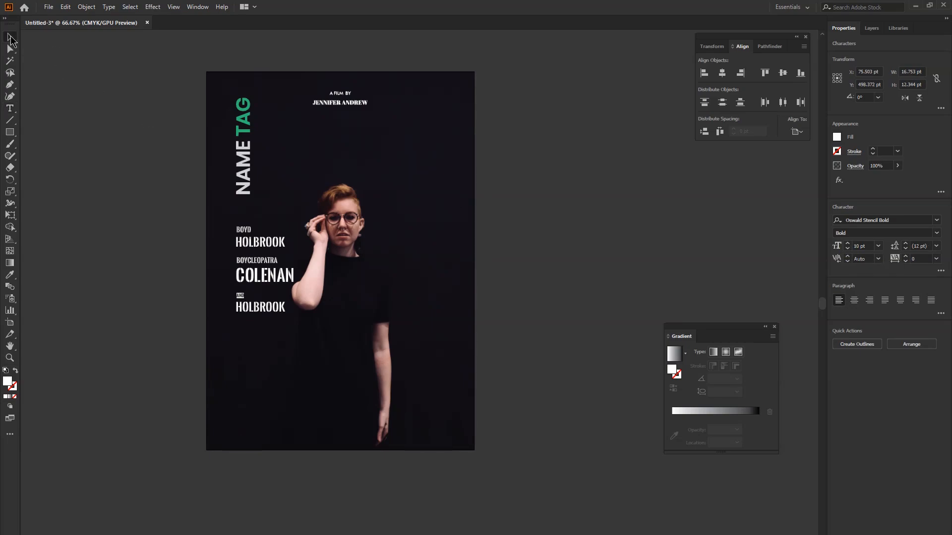
- Replace the large line beneath "AND" with "BOYCLEOPATRA"
left_click(245, 340)
double_click(245, 307)
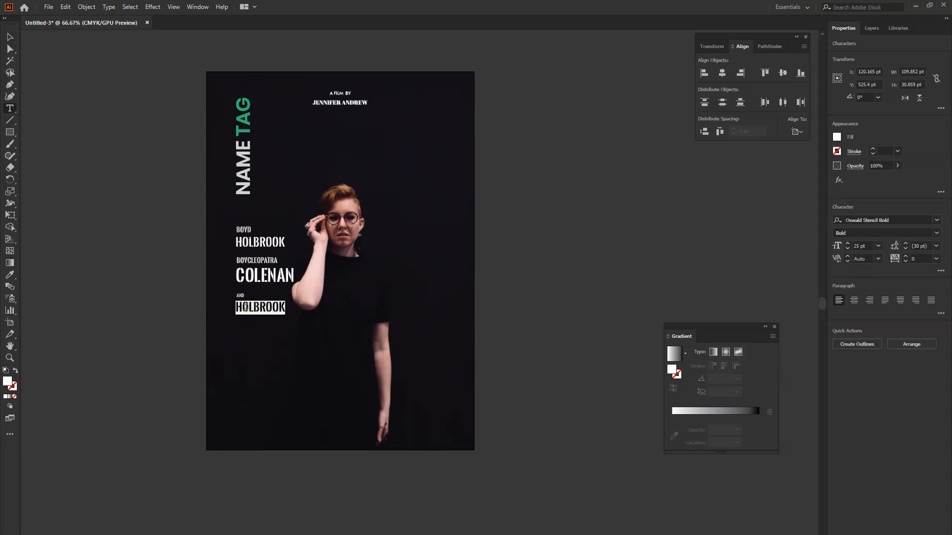
type("BO")
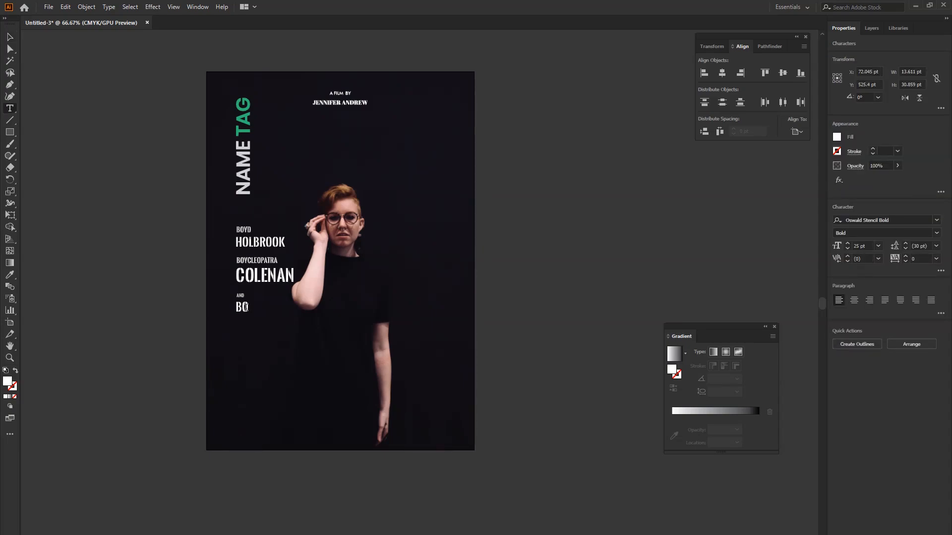
type("YCLEOPATRA")
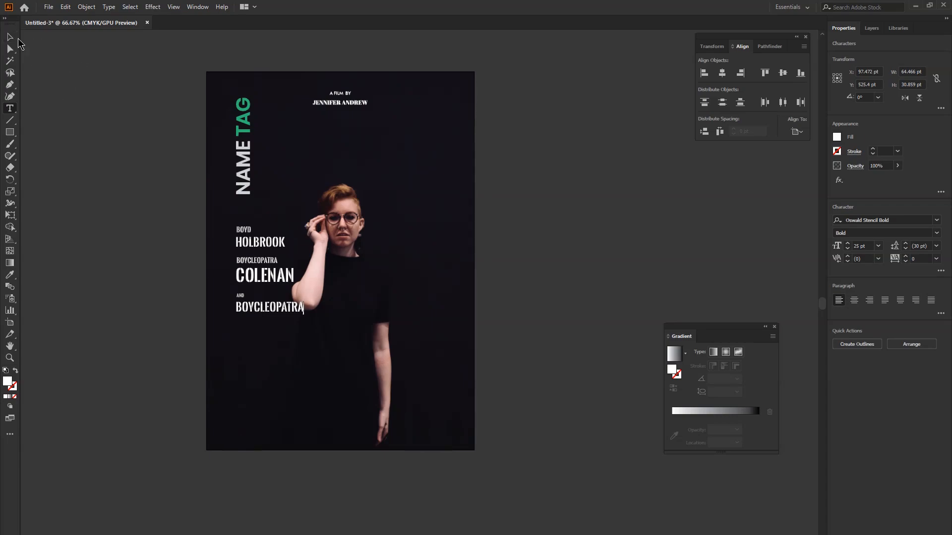
left_click(11, 38)
left_click(307, 407)
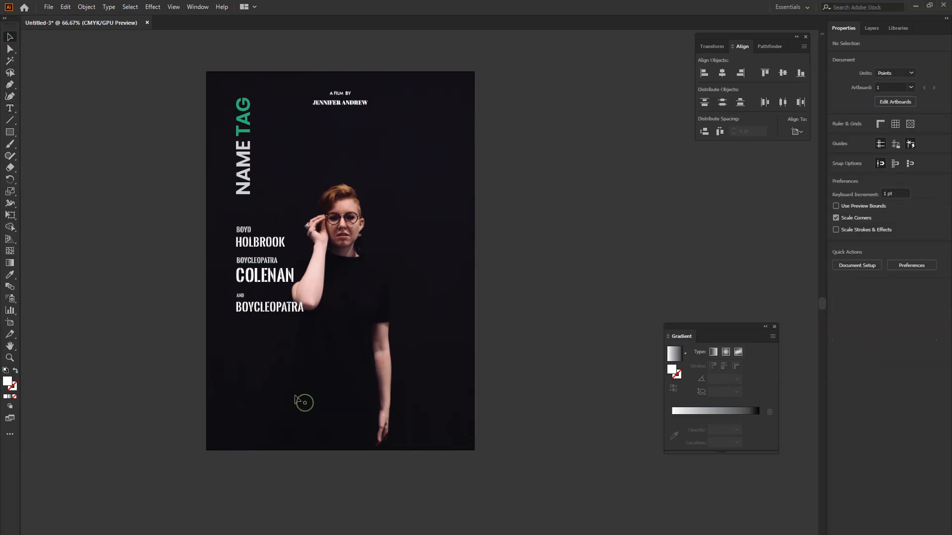
left_click_drag(265, 319, 264, 327)
key("t")
double_click(262, 325)
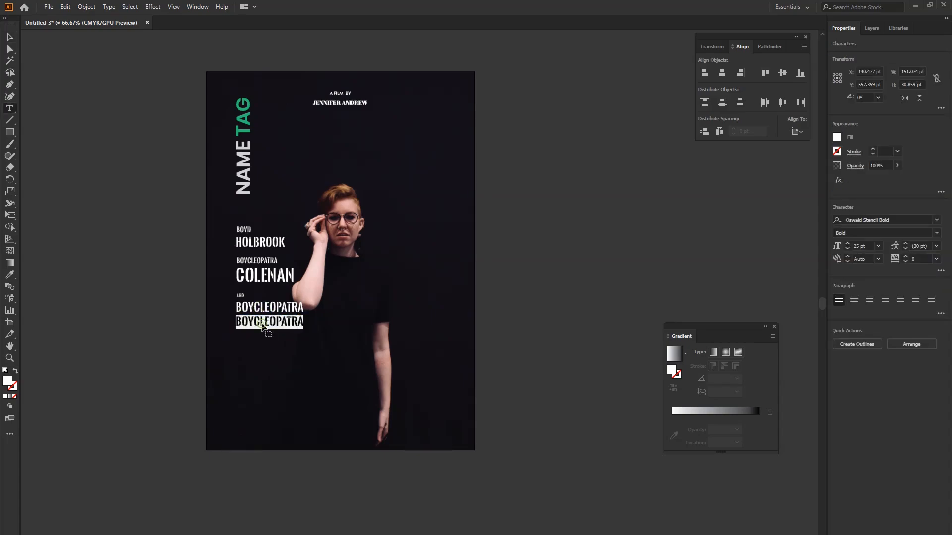
type("MICHAEL C.")
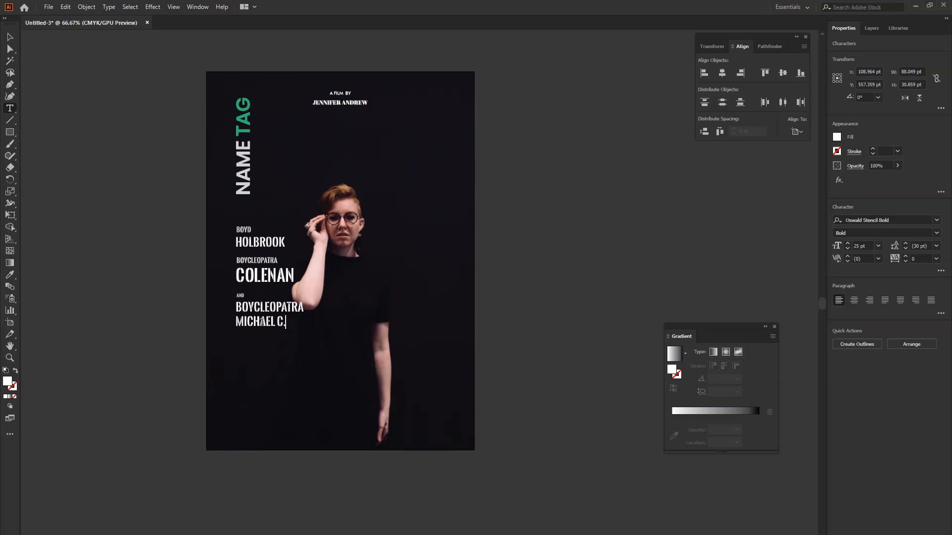
left_click(10, 37)
left_click(307, 348)
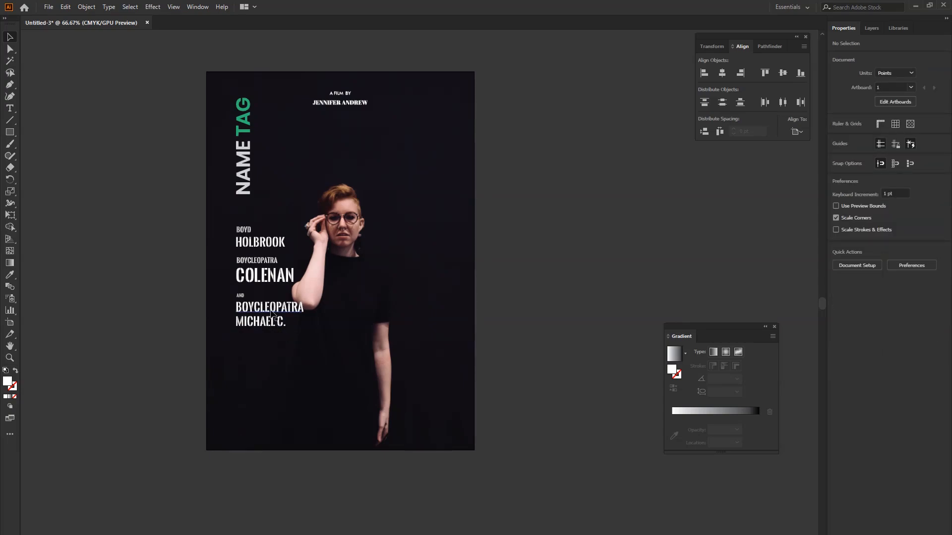
- Scale the large "BOYCLEOPATRA" line down to roughly the width of "MICHAEL C." and tighten the gap between the two lines
left_click(272, 313)
left_click_drag(303, 313, 255, 322)
left_click(307, 323)
left_click(291, 354)
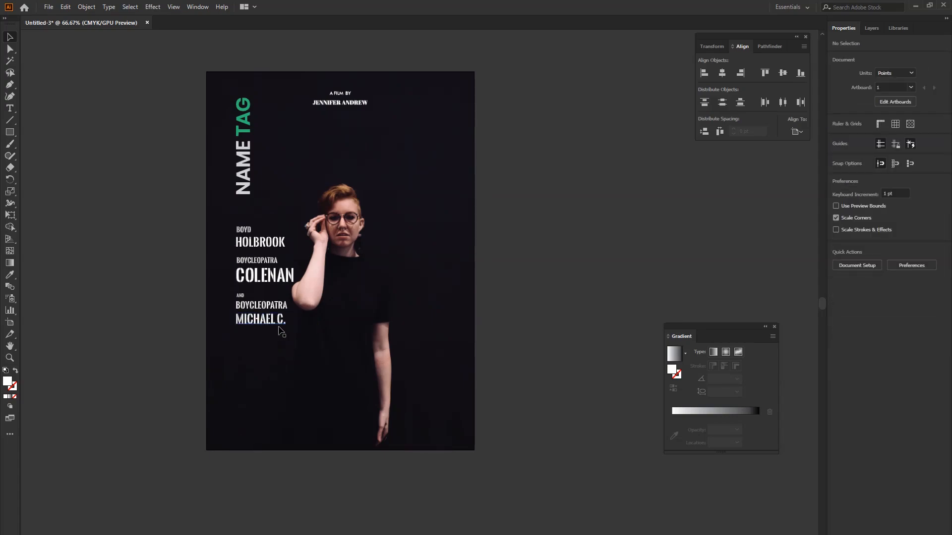
- Duplicate the "MICHAEL C." line directly below itself and change the copy to "HALL"
left_click(272, 329)
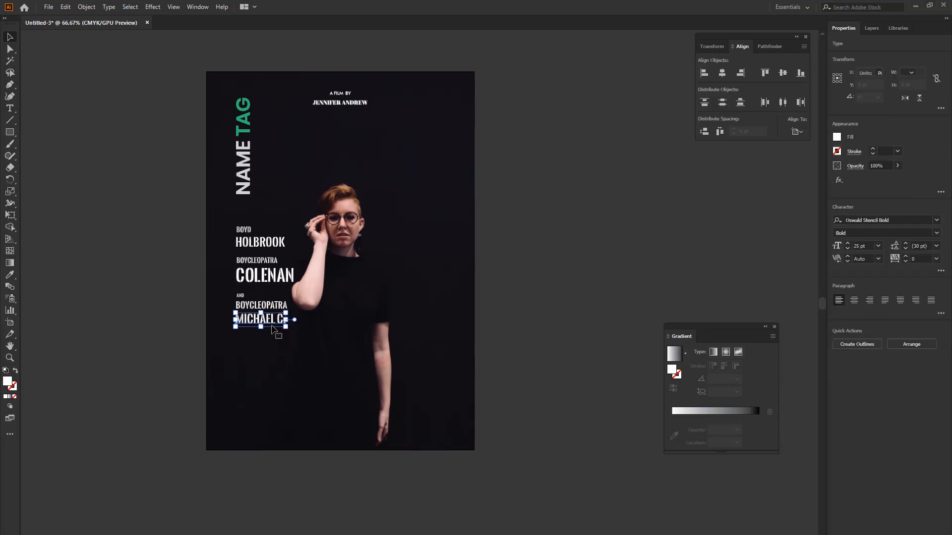
left_click(274, 356)
left_click_drag(262, 321, 262, 337)
triple_click(262, 336)
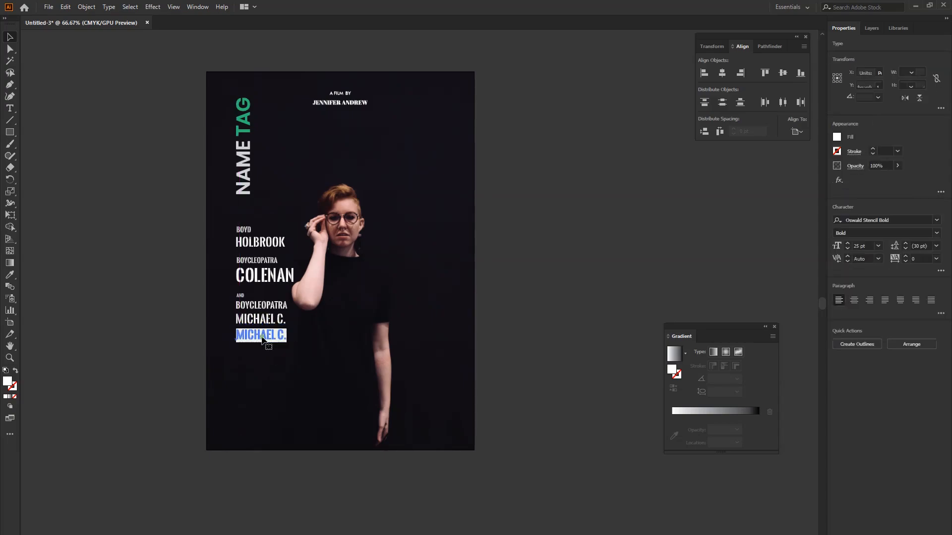
type("HALL")
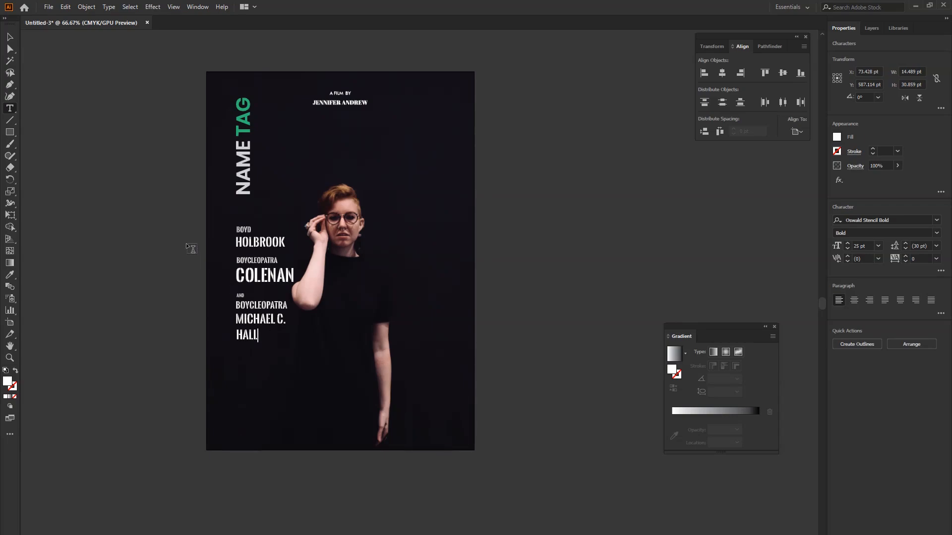
left_click(9, 37)
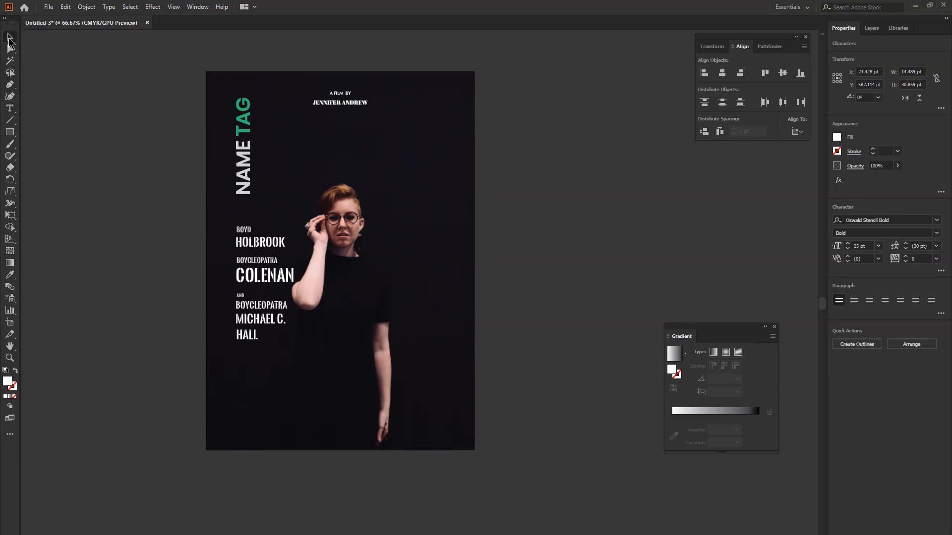
left_click(219, 369)
- Convert all the cast names to outlines and align them with the vertical title to the artboard's left edge
left_click(267, 338)
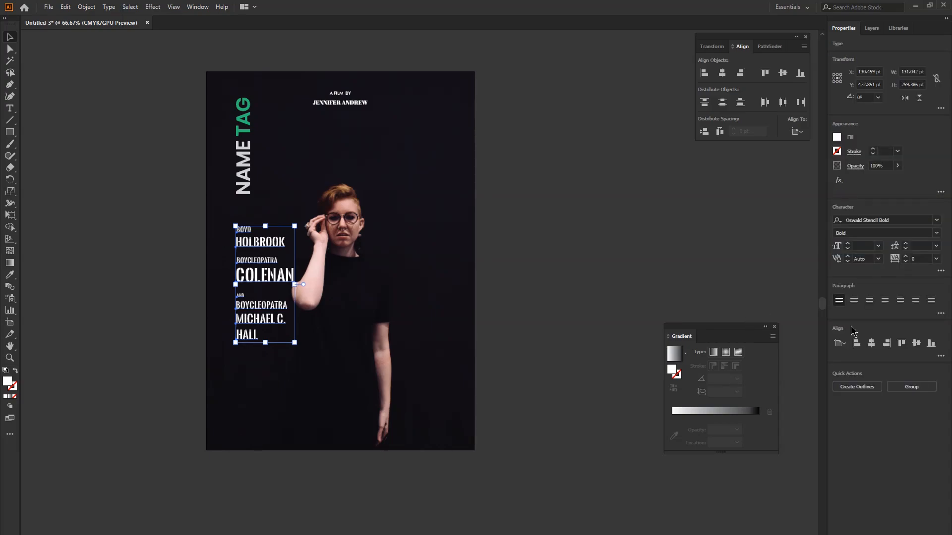
left_click(854, 387)
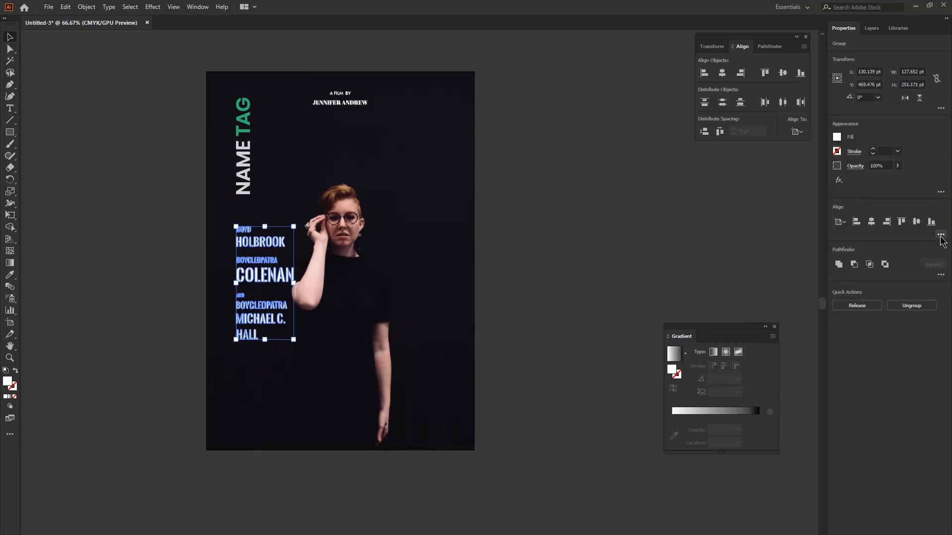
left_click_drag(237, 87, 304, 330)
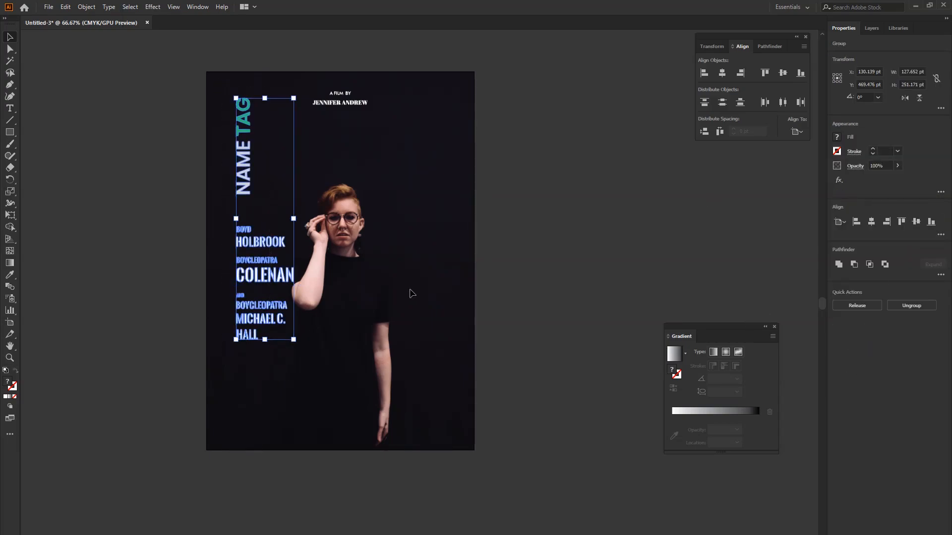
left_click(856, 222)
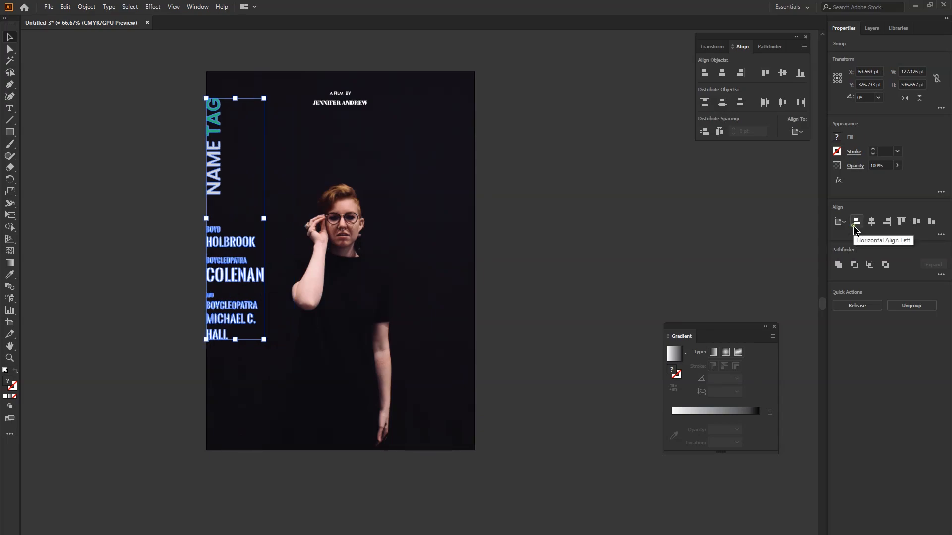
- Move the left-aligned title and cast names together about 68 pt right and 11 pt up
key("shift+Right")
key("shift+Right")
key("shift+Right")
key("shift+Right")
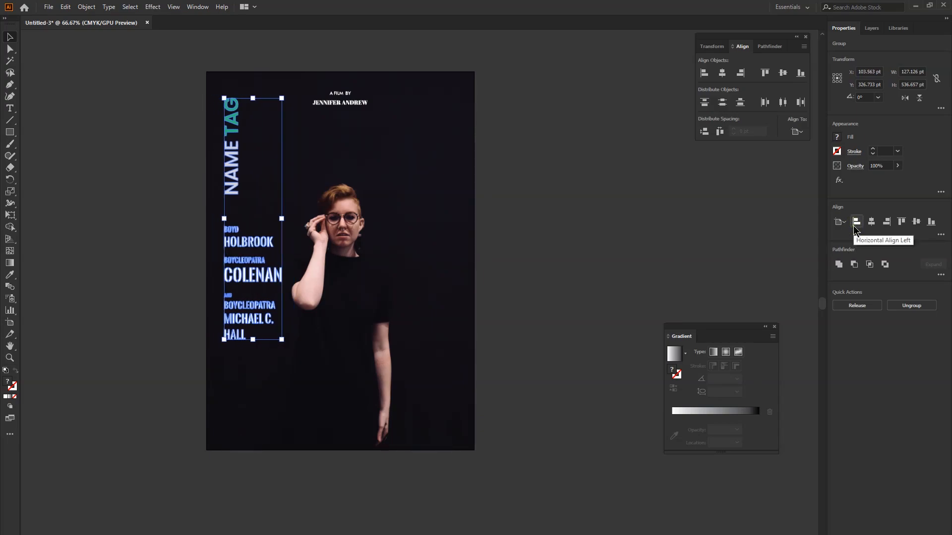
key("Left")
key("Left")
key("shift+Up")
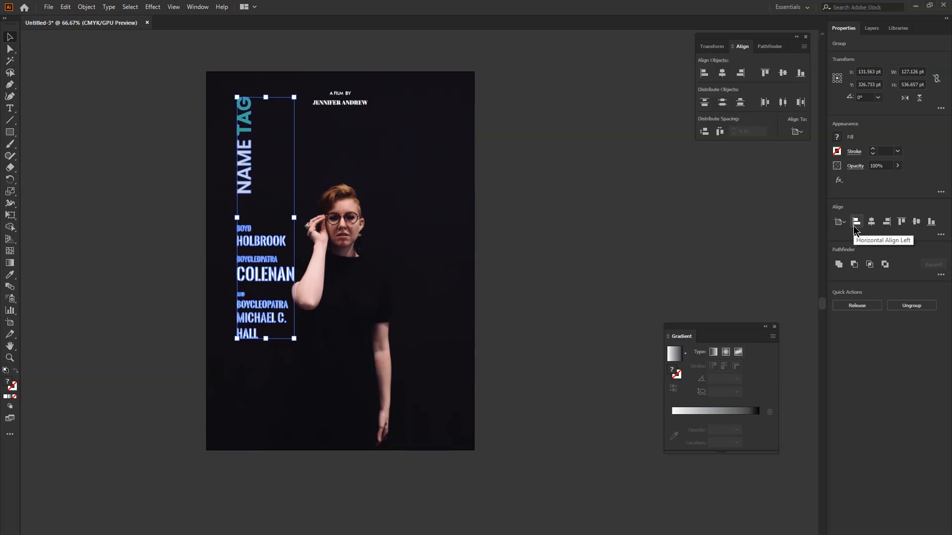
key("Up")
key("Up")
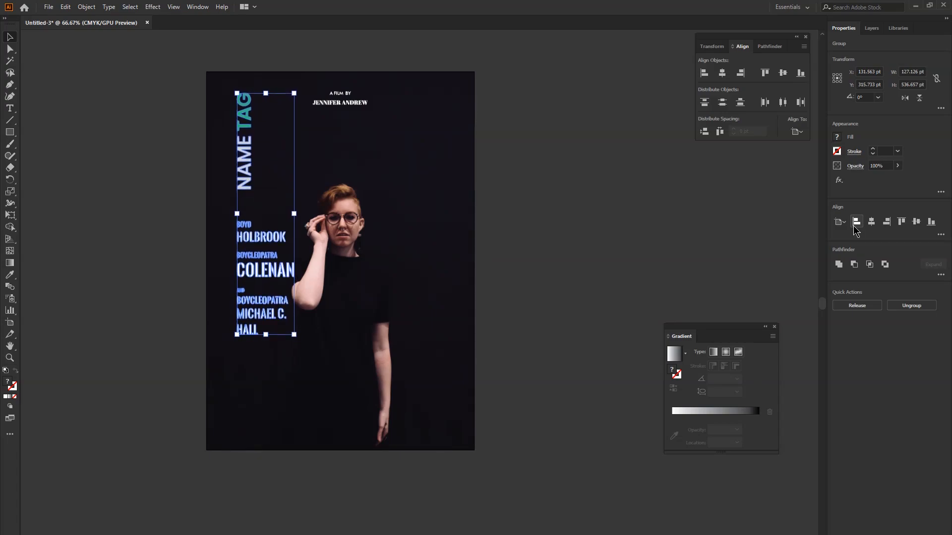
left_click(432, 213)
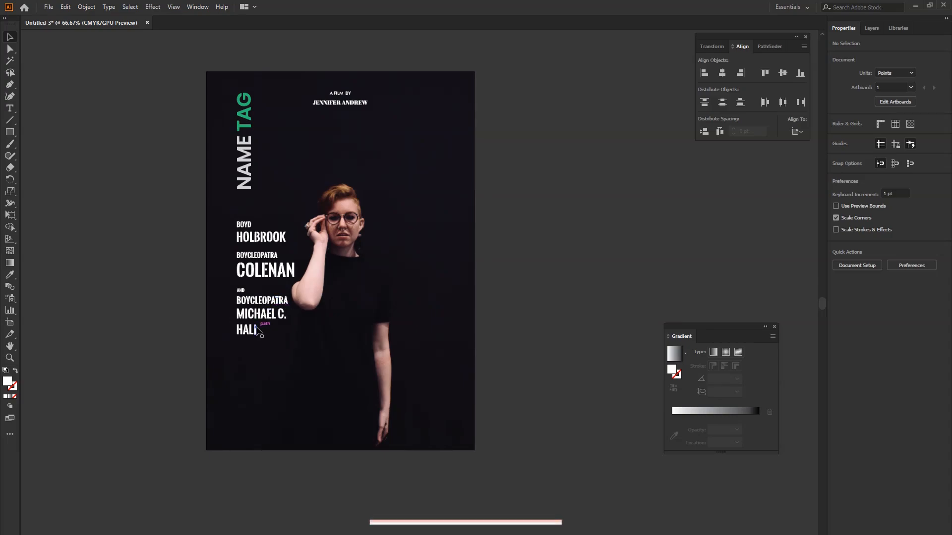
- Select the vertical title and all the cast names and shift them about 20 pt left
left_click_drag(234, 93, 300, 357)
key("shift+Left")
key("shift+Left")
key("shift+Left")
key("shift+Left")
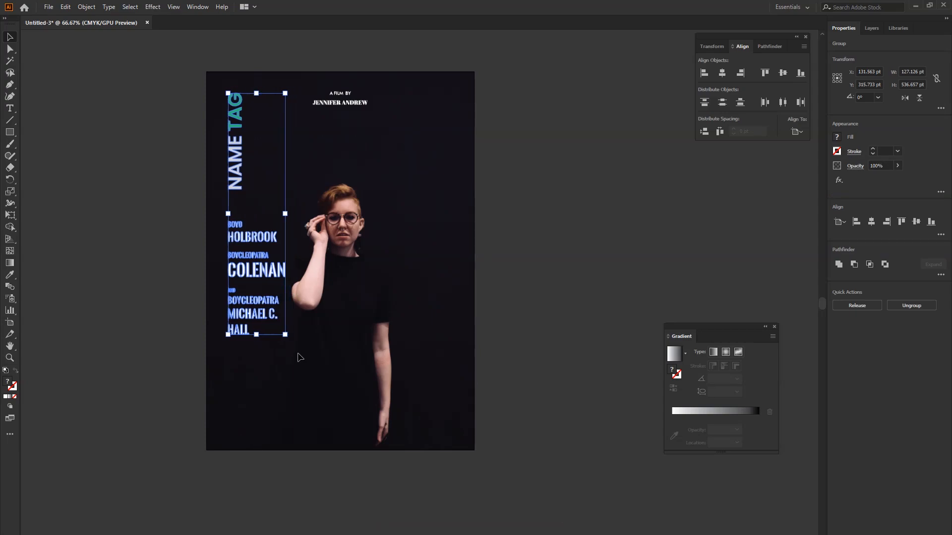
- Scale the title and cast names up together to about 149 by 629 pt and raise them near the poster's upper edge
left_click_drag(281, 336, 297, 377)
key("shift+Up")
key("shift+Up")
key("shift+Up")
key("shift+Up")
key("shift+Down")
key("shift+Down")
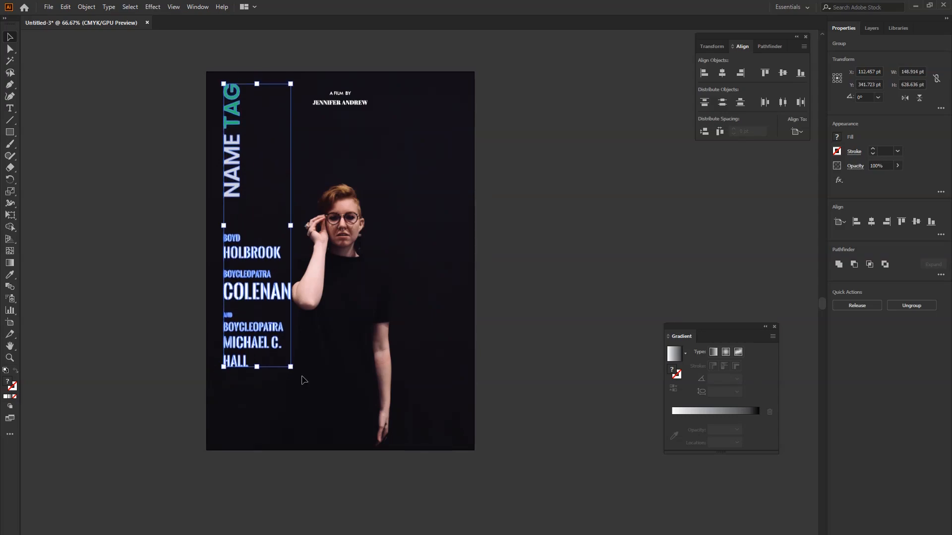
left_click(326, 366)
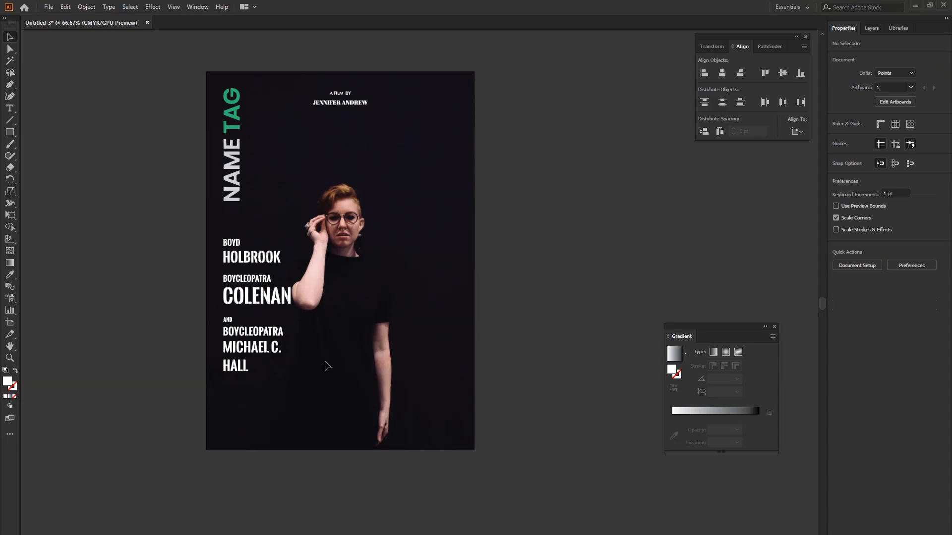
- Add a 10 pt text line "COMING SOON." near the poster's lower edge and fill it white
left_click(10, 108)
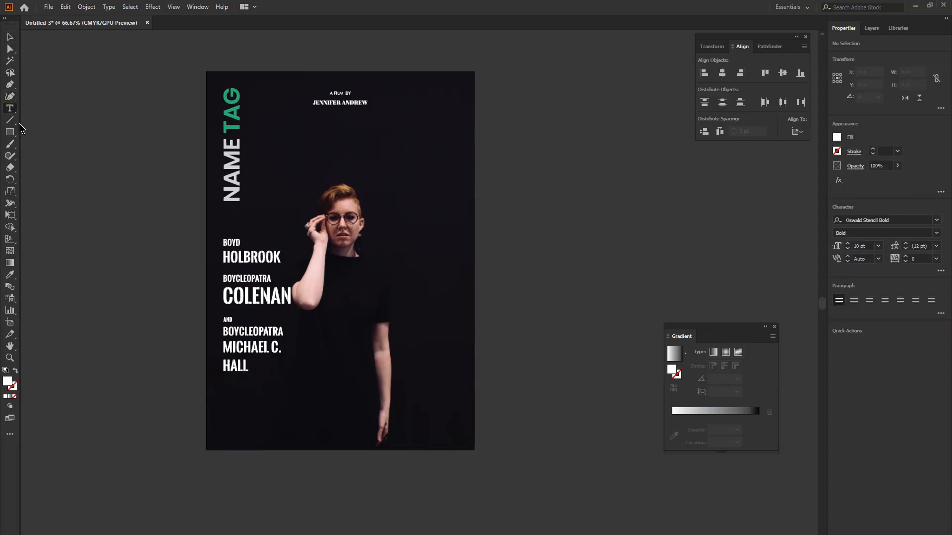
left_click(332, 424)
key("BackSpace")
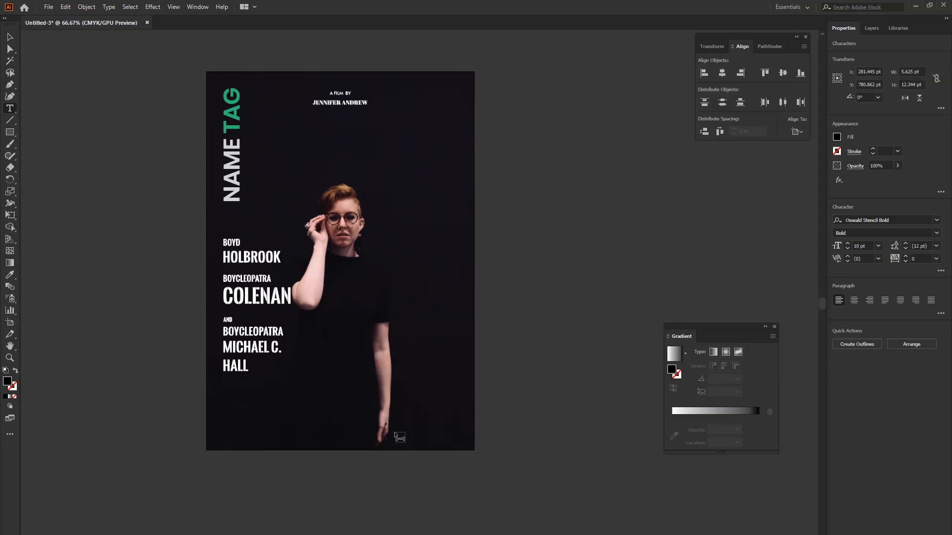
type("COMING S")
key("ctrl+a")
left_click(837, 137)
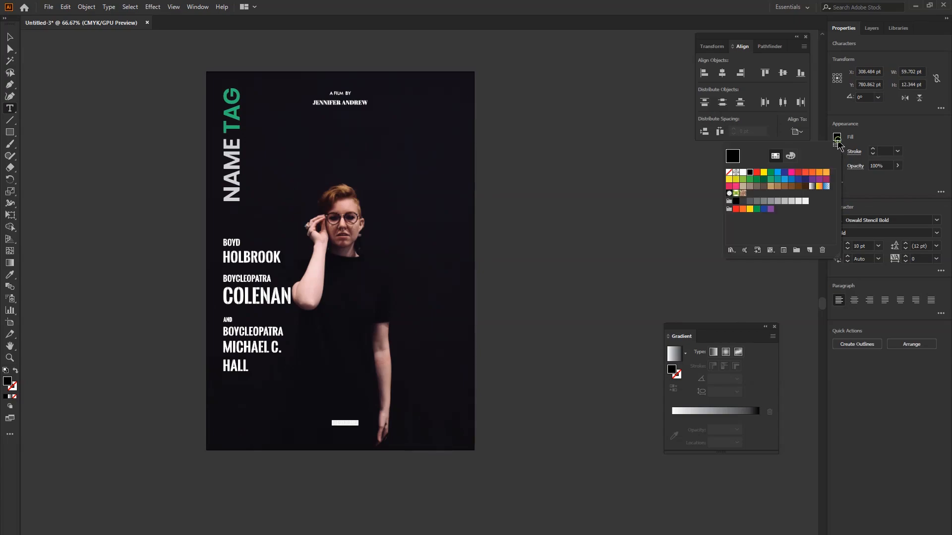
left_click(744, 172)
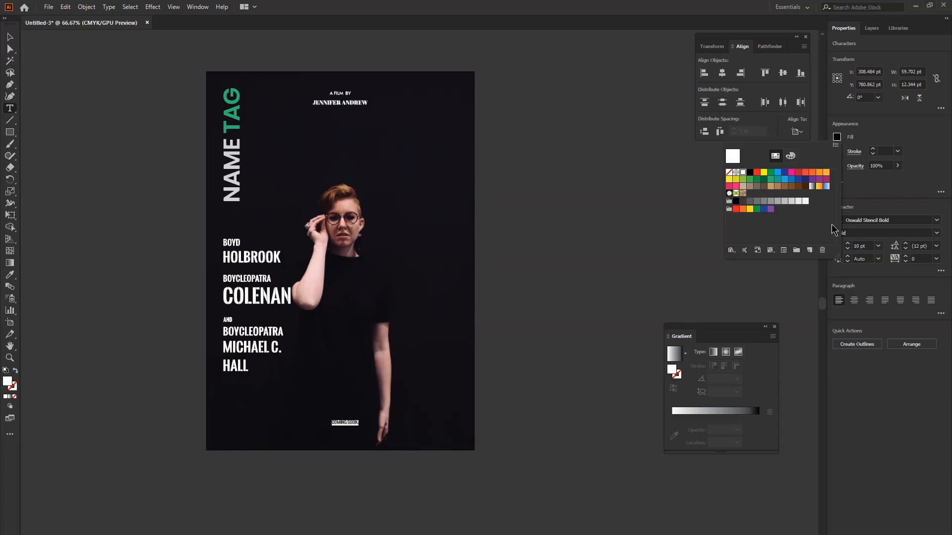
- Set the "COMING SOON." text's tracking to 10 and its font to Alata Regular
left_click(905, 257)
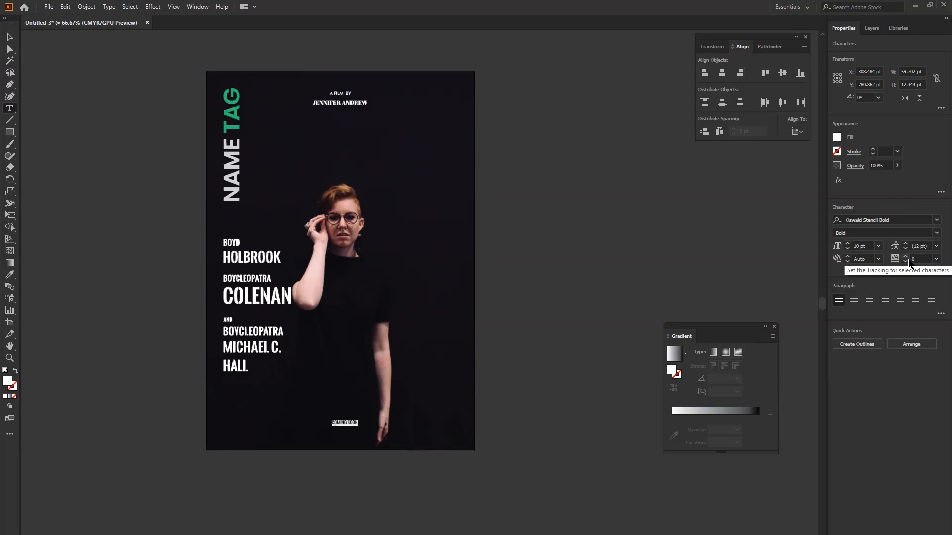
left_click(905, 257)
left_click(937, 233)
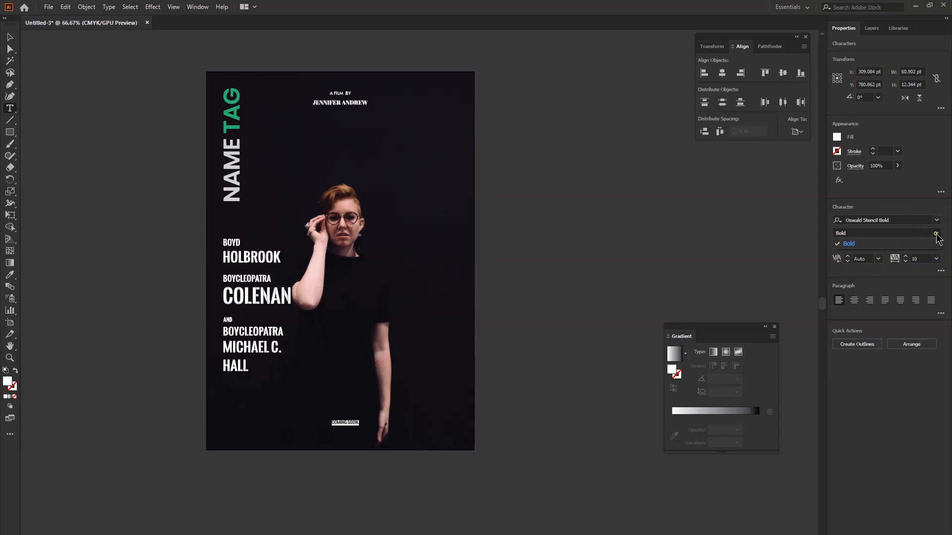
left_click(937, 220)
left_click(937, 220)
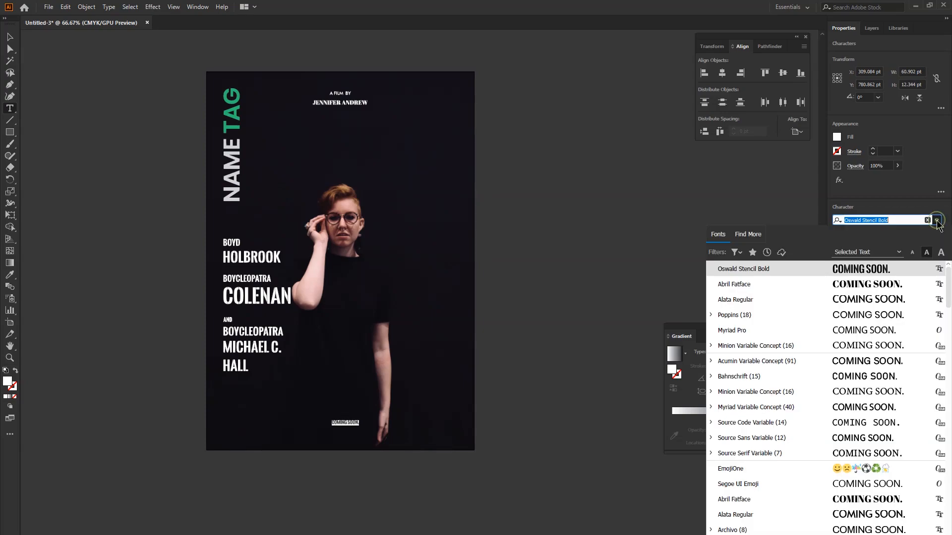
left_click(891, 299)
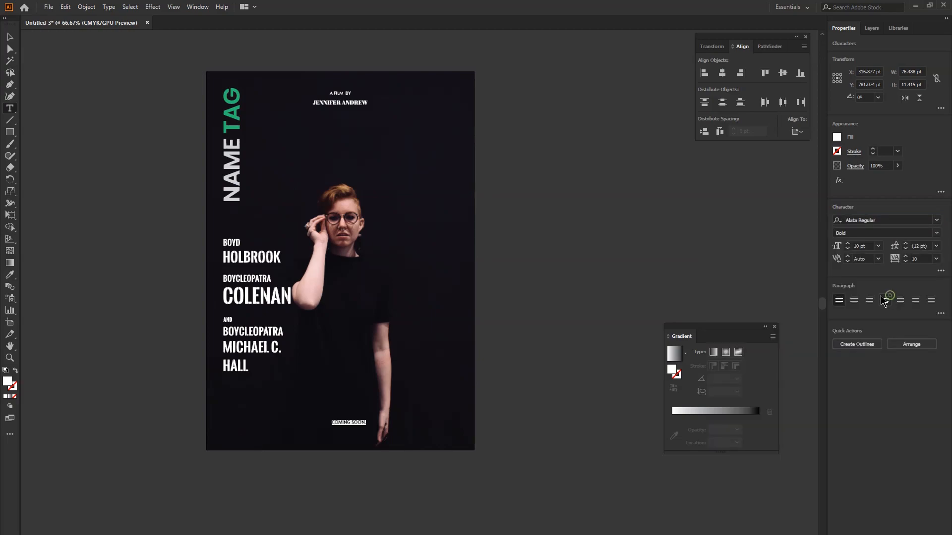
- Center the "COMING SOON." text horizontally on the artboard
left_click(9, 38)
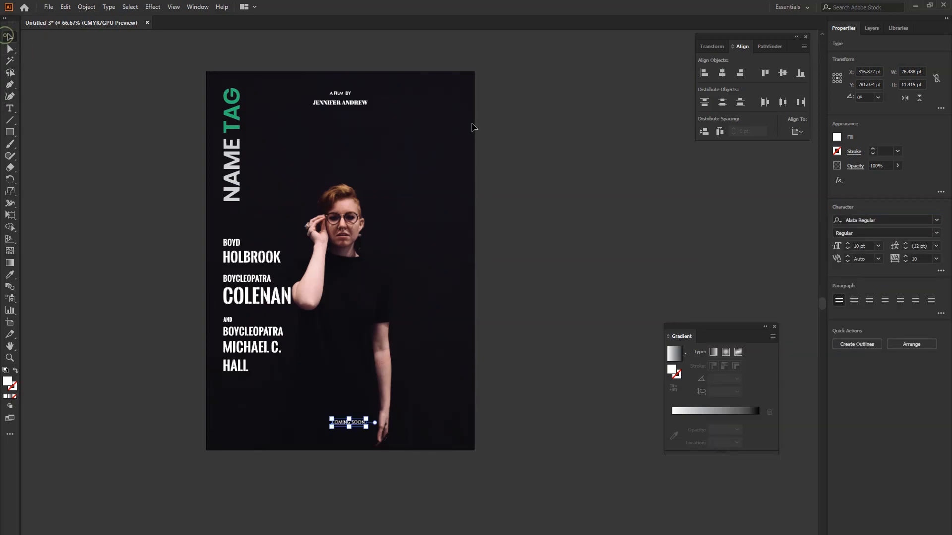
left_click(723, 73)
left_click(569, 340)
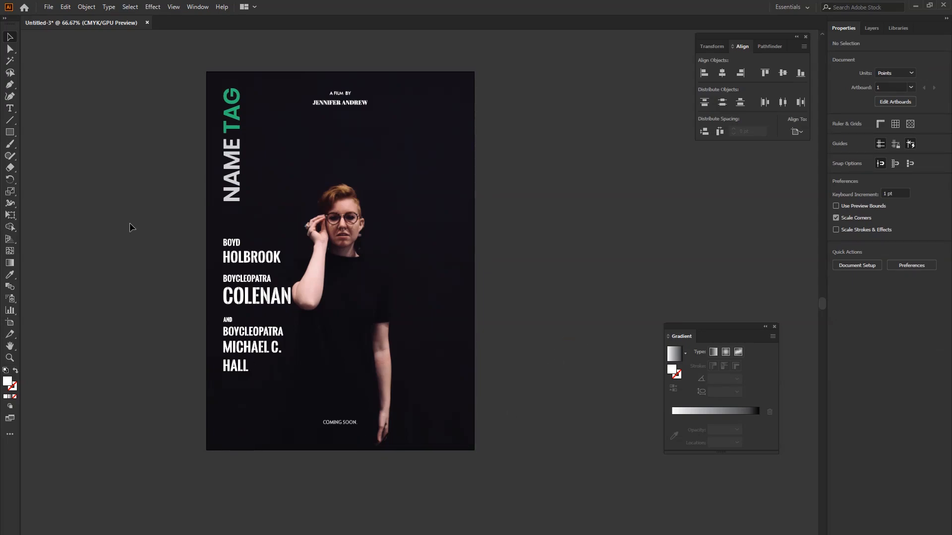
- Draw a horizontal line about 186 pt long beneath "COMING SOON." and give it a 2 pt green stroke
left_click(10, 120)
mouse_move(321, 102)
left_mouse_down()
mouse_move(322, 435)
mouse_move(390, 432)
left_mouse_up()
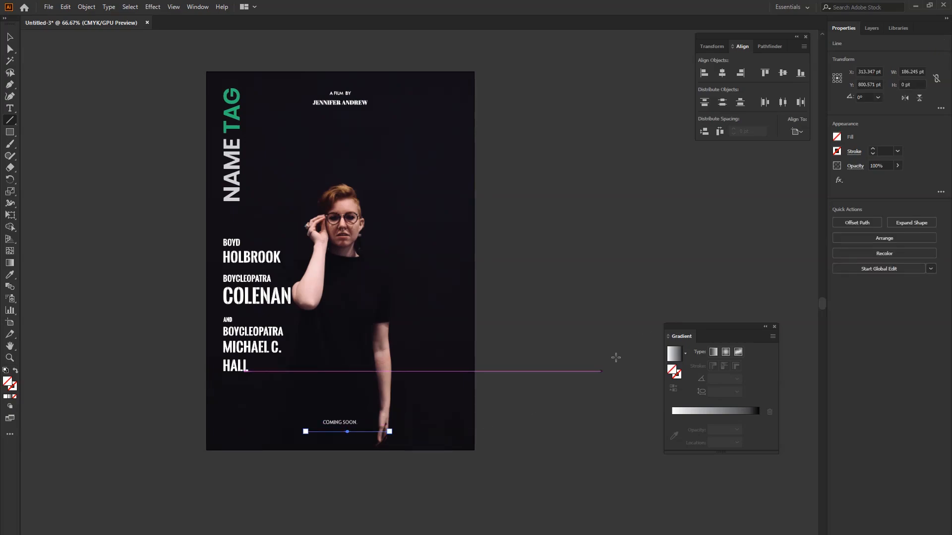
left_click(873, 149)
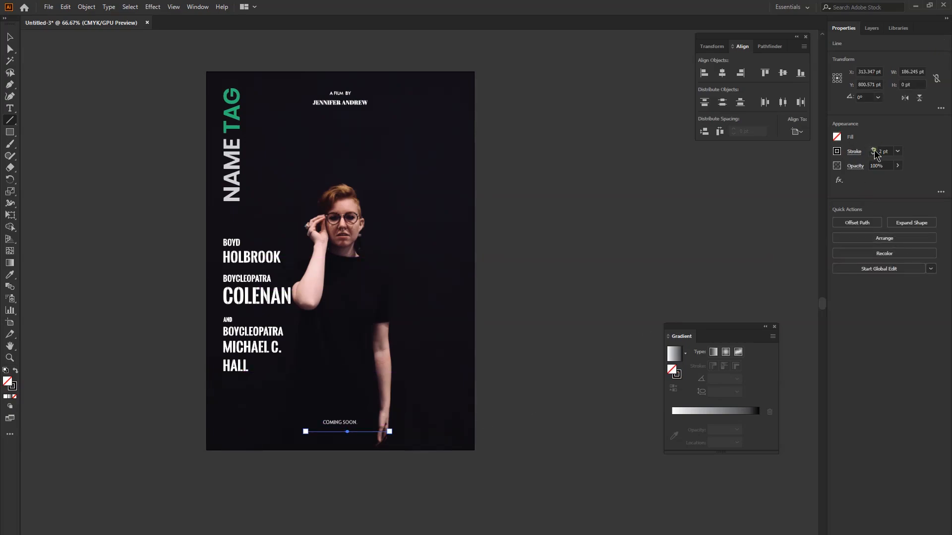
left_click(837, 152)
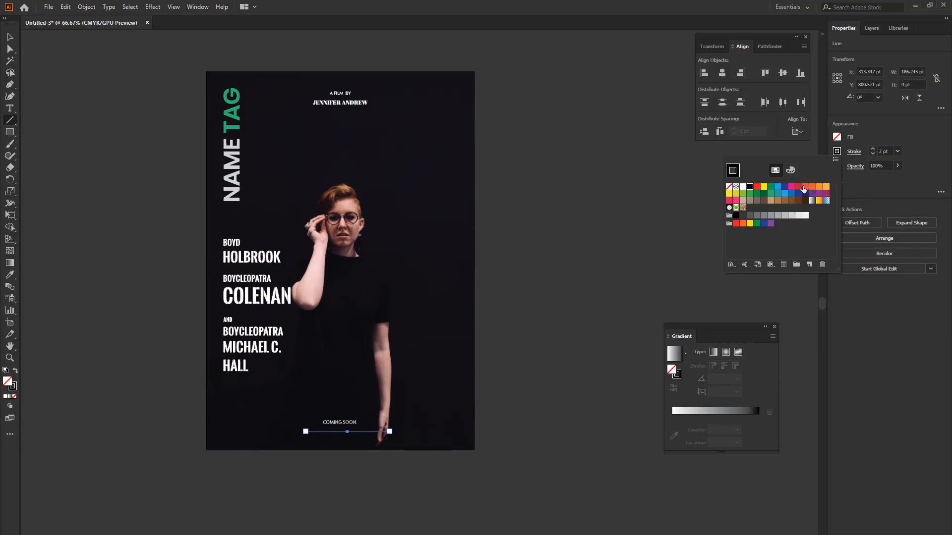
left_click(771, 195)
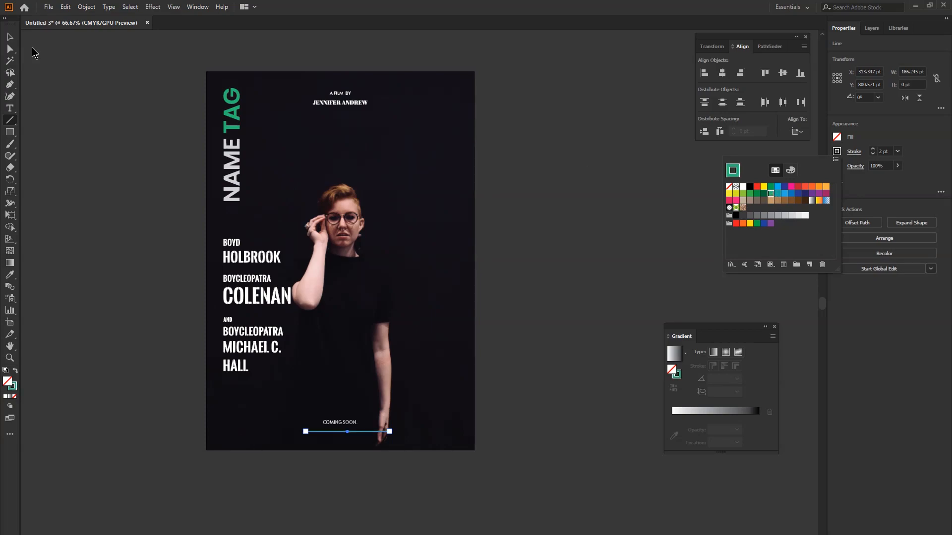
- Center the green line and the "COMING SOON." text horizontally on the artboard
left_click(9, 38)
double_click(9, 37)
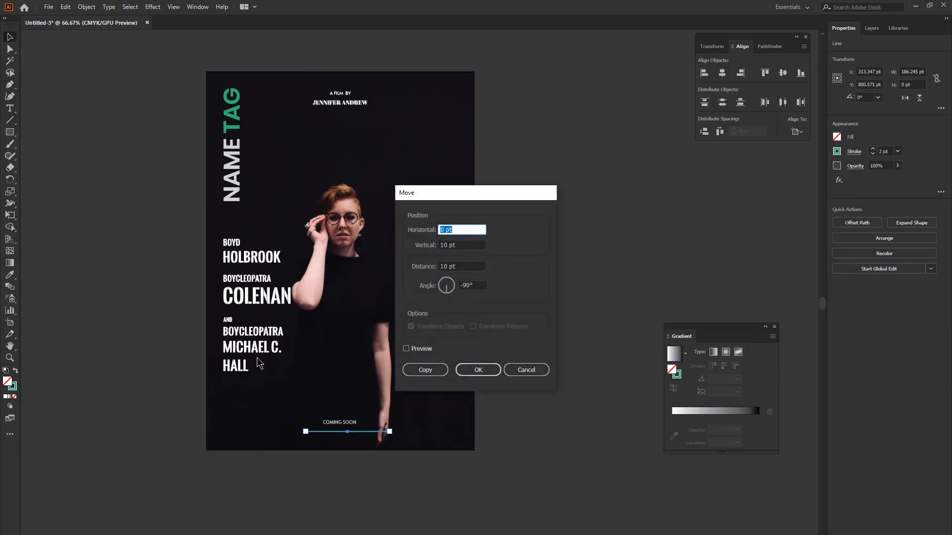
left_click(528, 372)
left_click(340, 423, "shift")
left_click(722, 72)
left_click(397, 376)
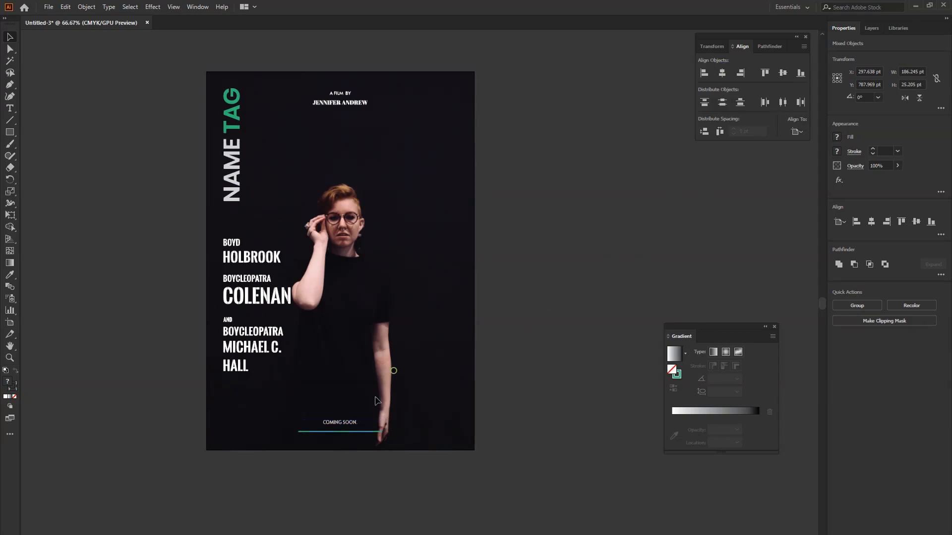
- Nudge the "COMING SOON." text down until it sits just above the green line
left_click(348, 423)
key("Down")
key("Down")
key("Down")
key("Down")
key("Down")
key("Down")
key("Down")
key("Down")
key("Down")
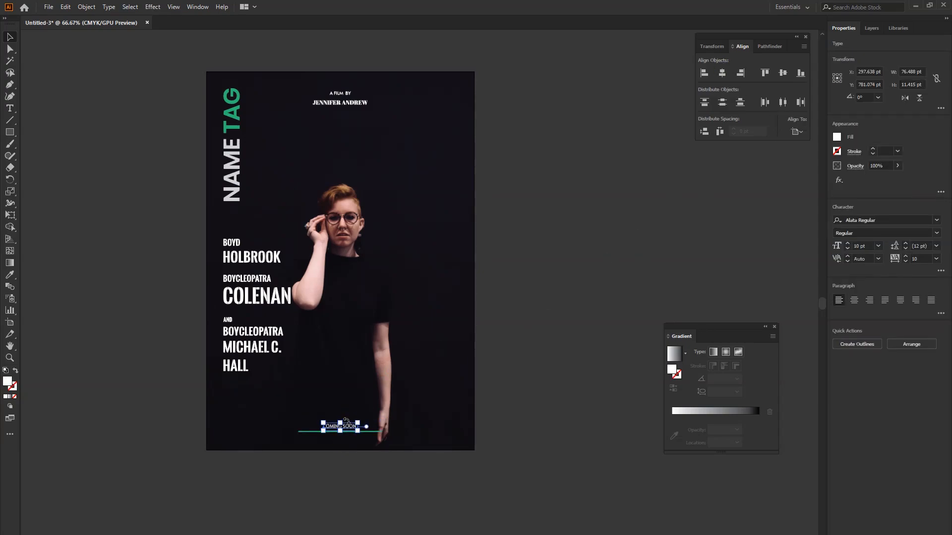
left_click(431, 433)
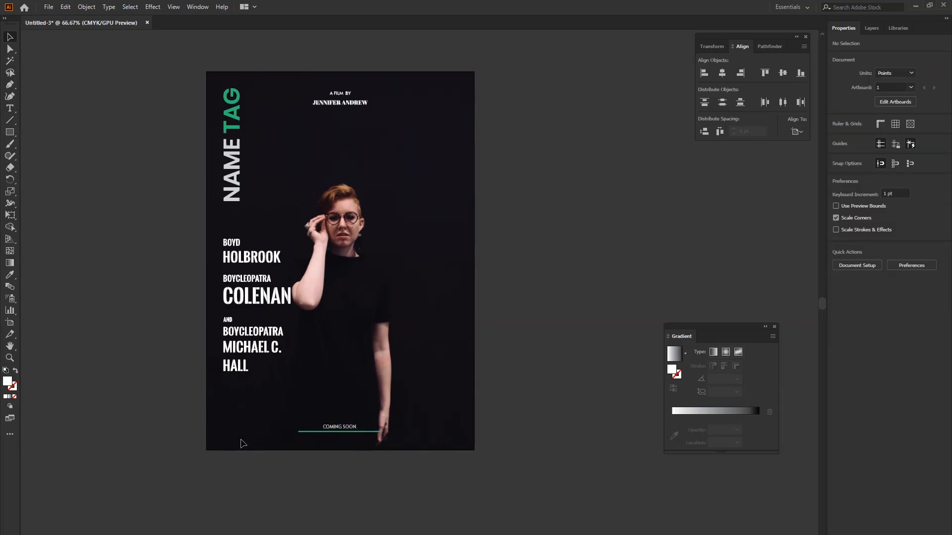
- Add the white tagline "VIOLENT PURSUIT OF A DARK MIND" below the green line
key("t")
left_click(301, 440)
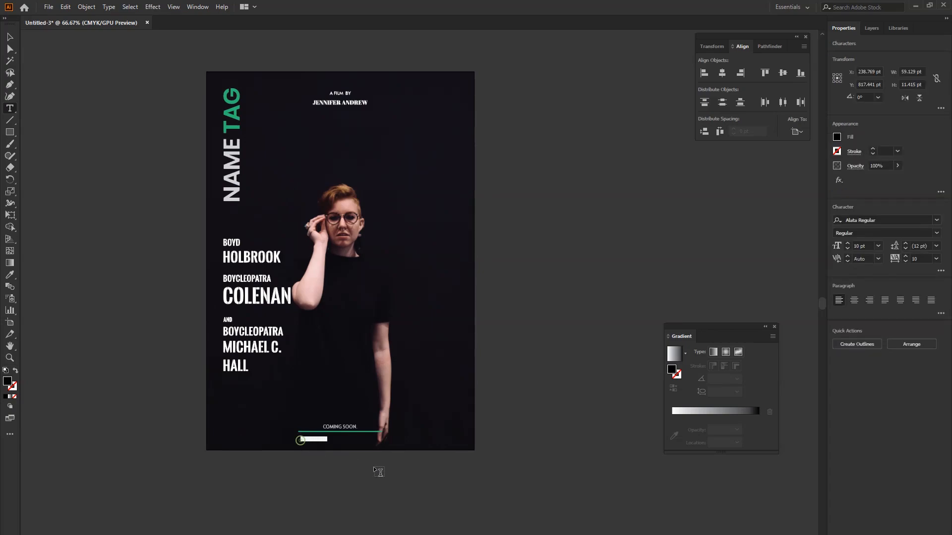
left_click(837, 137)
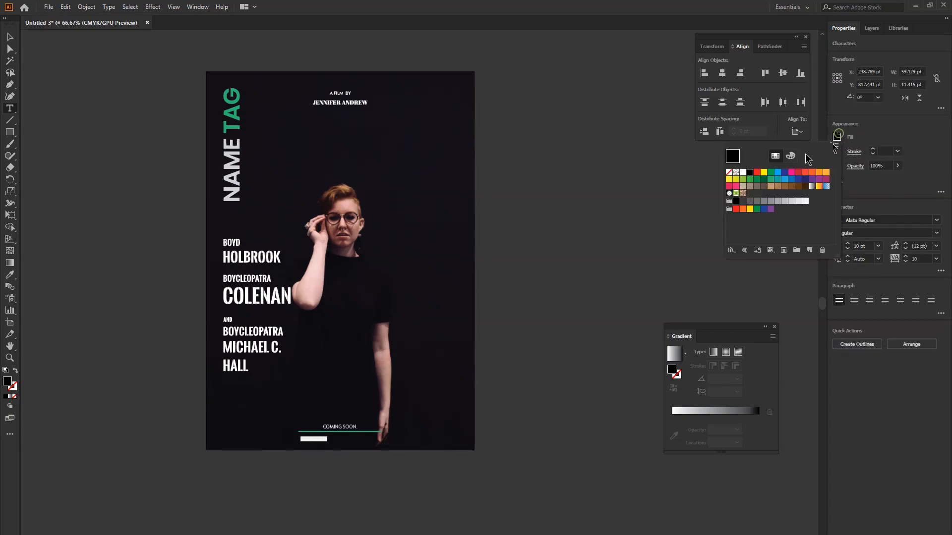
left_click(742, 172)
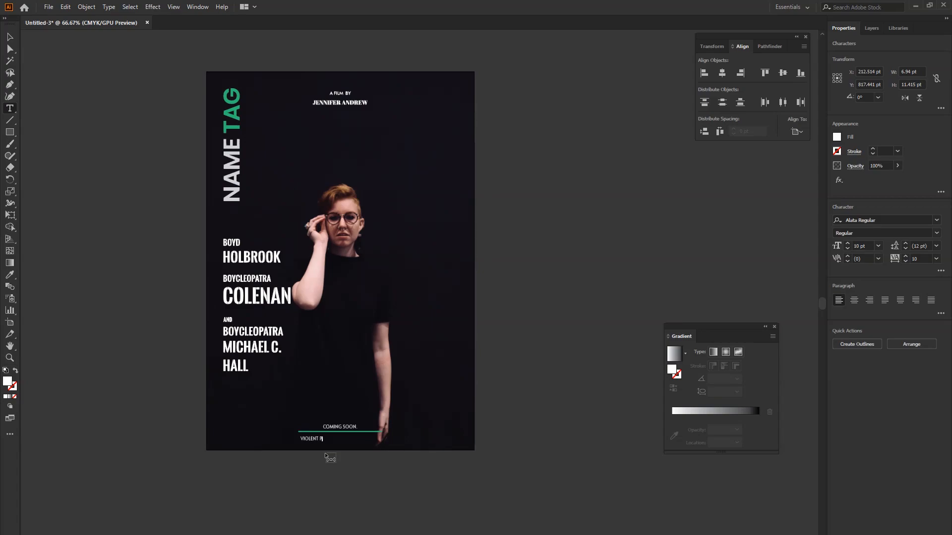
type("SUIT")
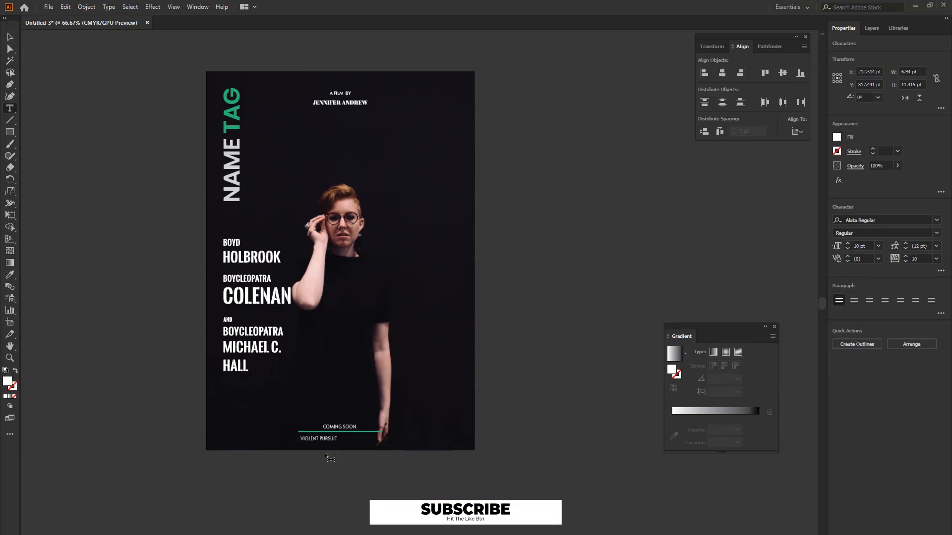
type(" OF")
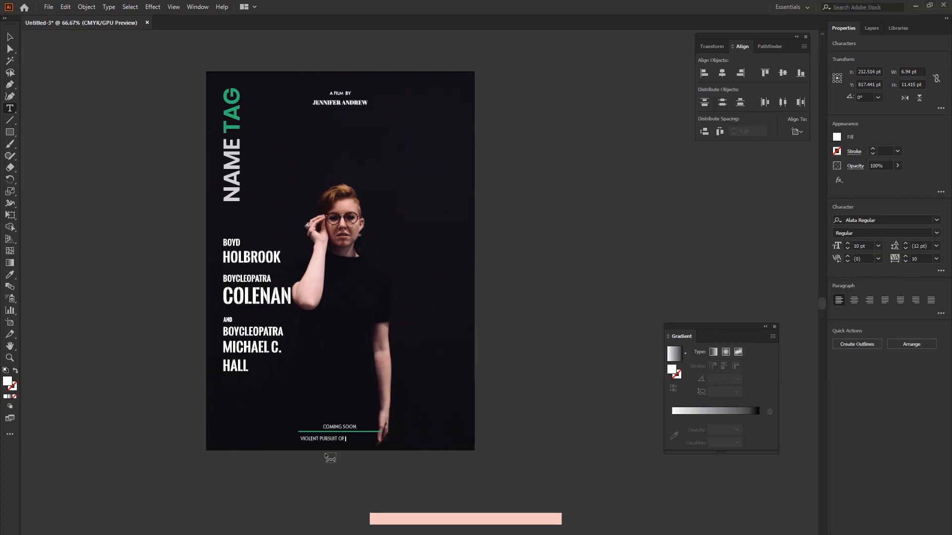
type(" A DARK")
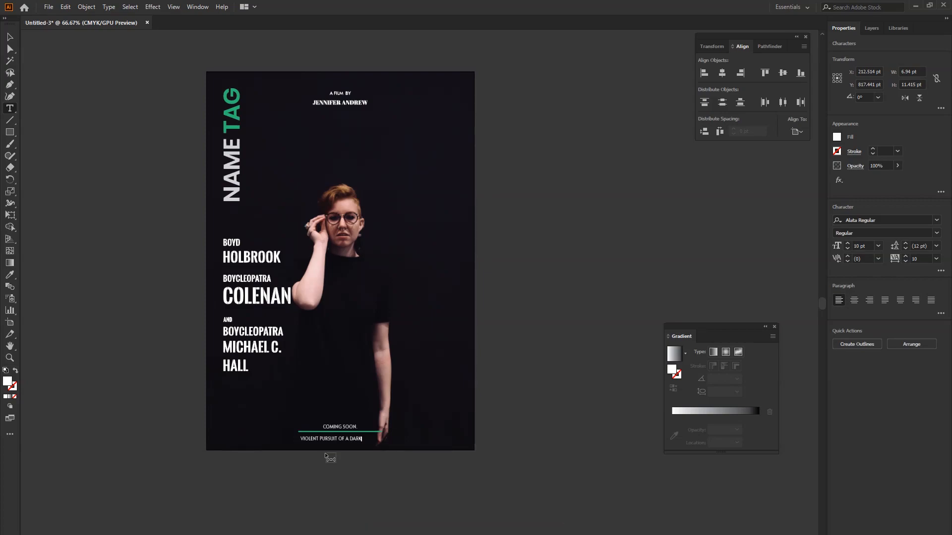
type(" MIND")
left_click(10, 37)
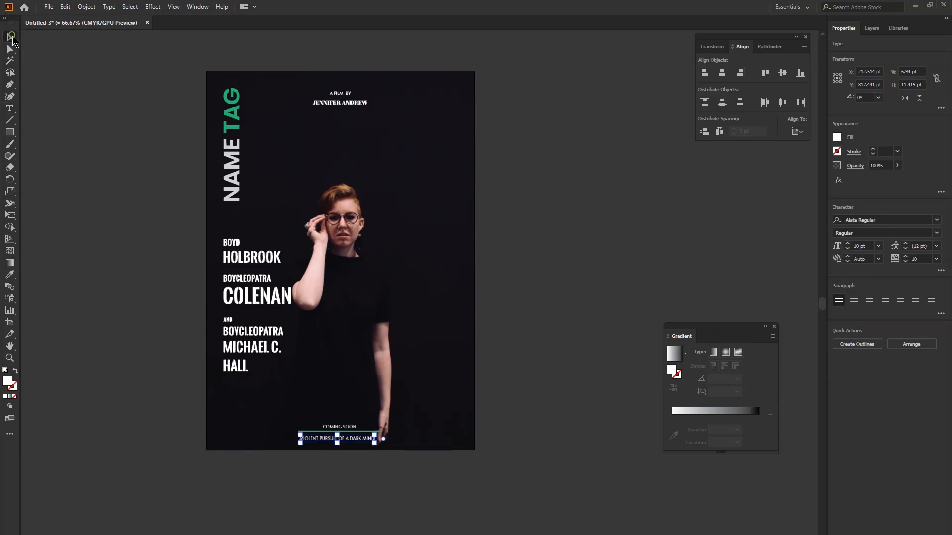
- Set the tagline's tracking to 470 and center it horizontally on the artboard
left_click(906, 258)
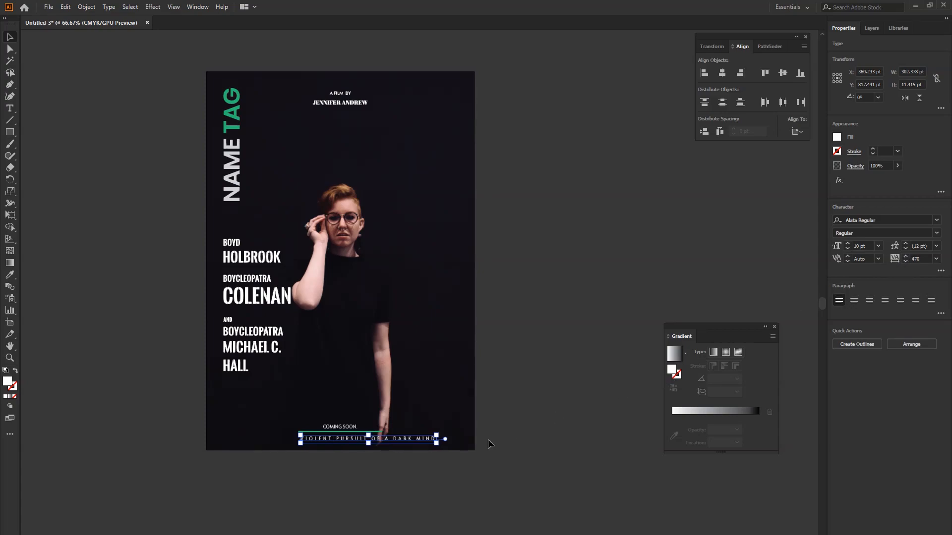
left_click(721, 73)
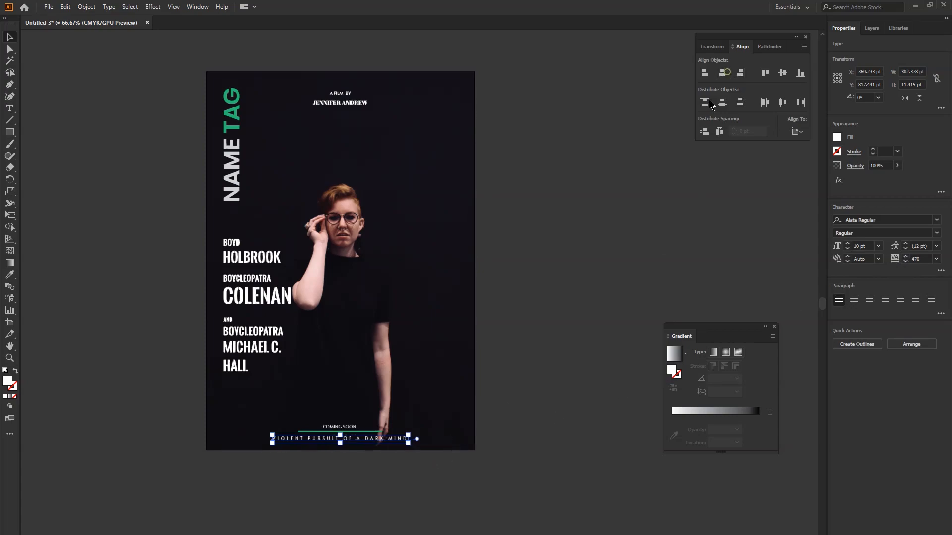
left_click(478, 334)
- Set the "COMING SOON." text's font to Abril Fatface and center it horizontally on the artboard
left_click(345, 427)
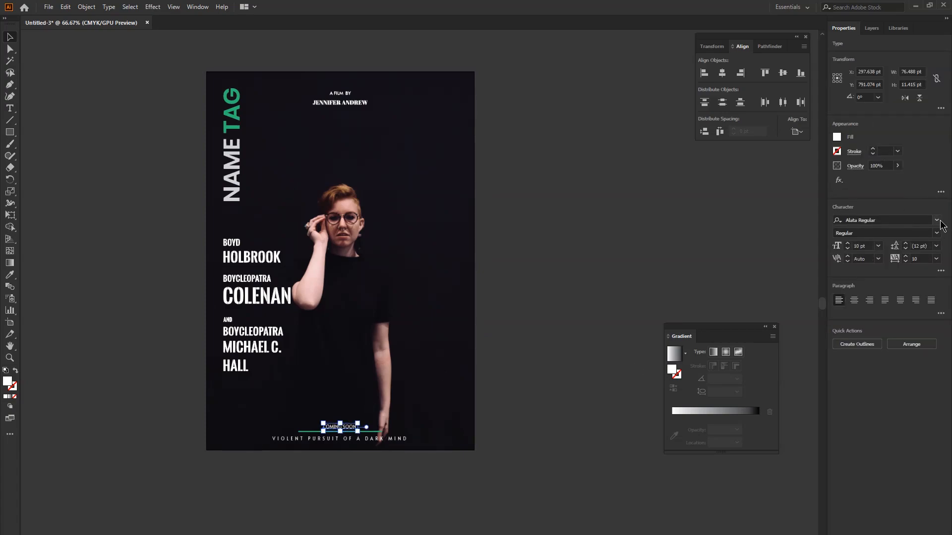
left_click(940, 222)
left_click(882, 282)
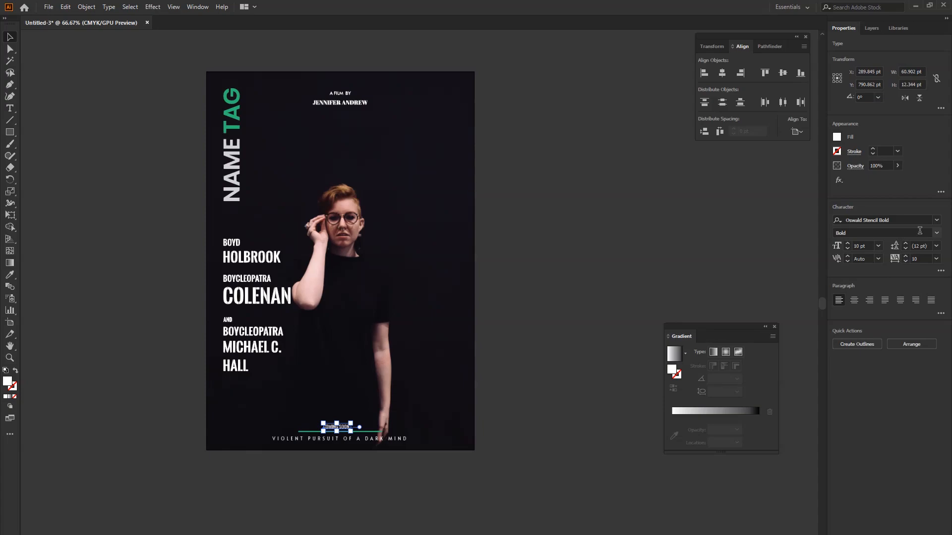
left_click(922, 220)
left_click(883, 279)
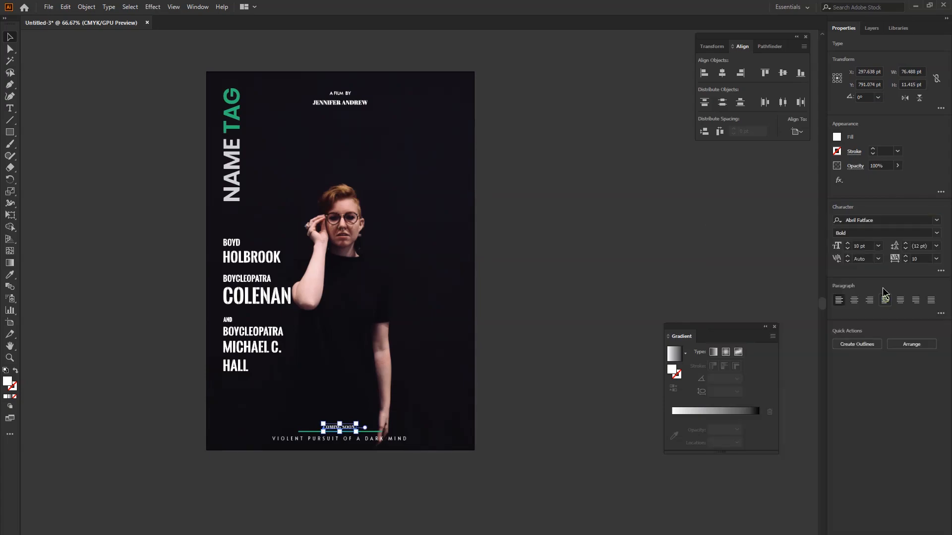
left_click(722, 73)
left_click(516, 355)
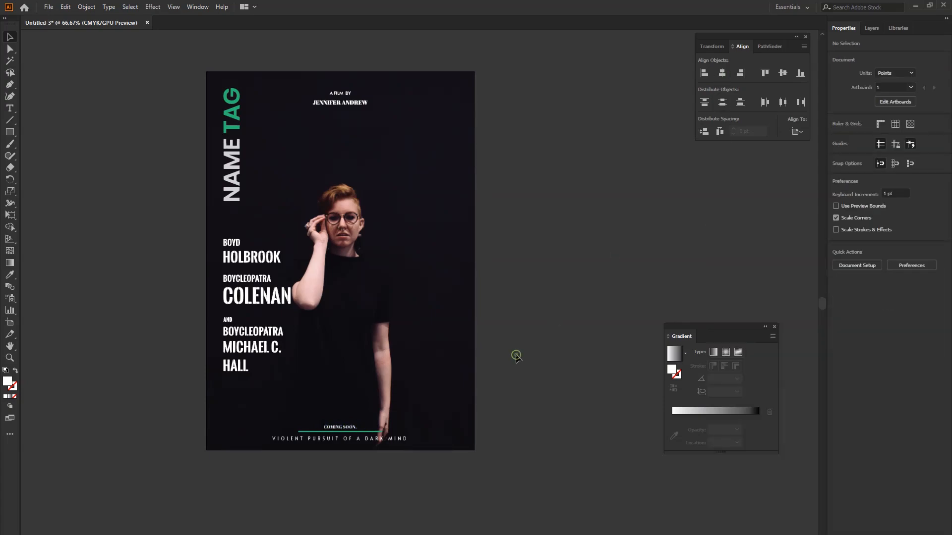
- Enlarge the "COMING SOON." text to about 15 pt and center it horizontally on the artboard
left_click(357, 433)
mouse_move(357, 433)
left_mouse_down()
mouse_move(373, 433)
mouse_move(366, 431)
left_mouse_up()
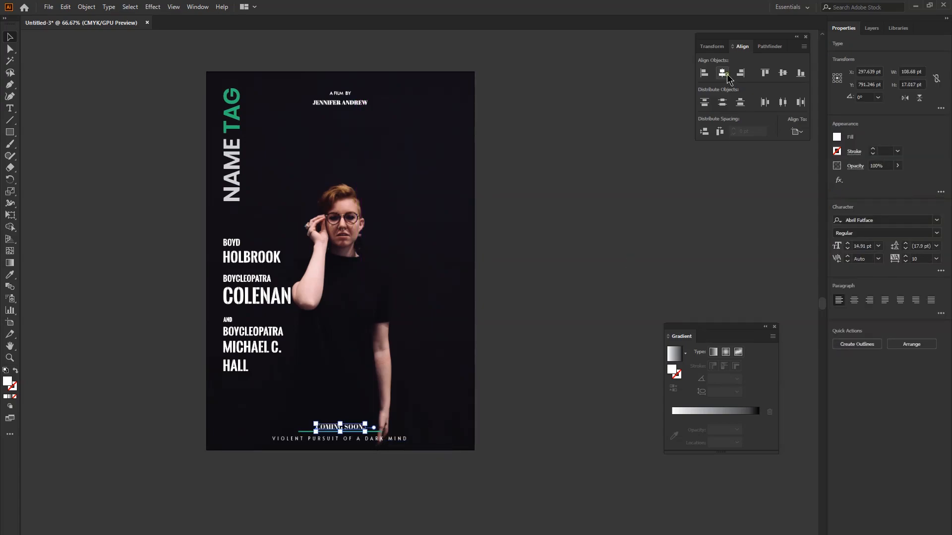
left_click(590, 389)
- Expand the "COMING SOON." text, the green line and the tagline into shapes
left_click_drag(287, 406, 379, 466)
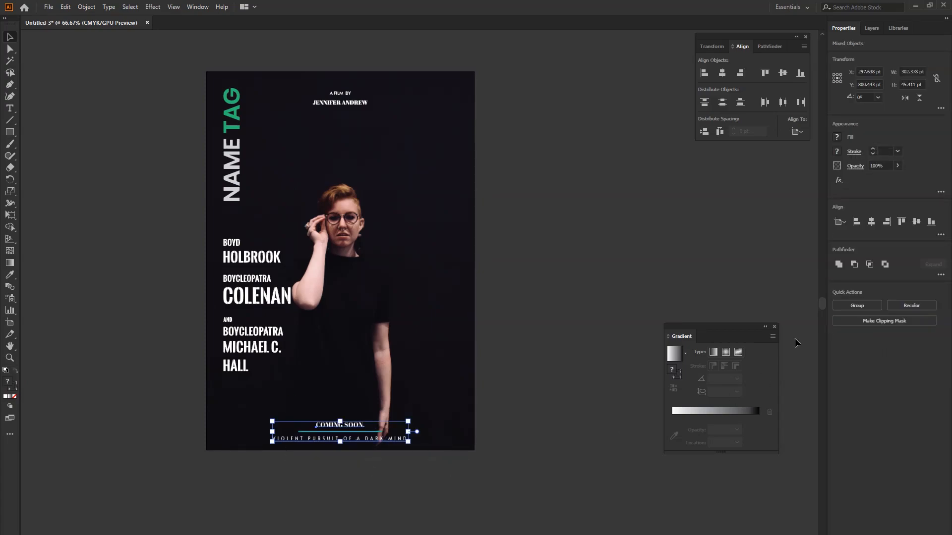
left_click(86, 8)
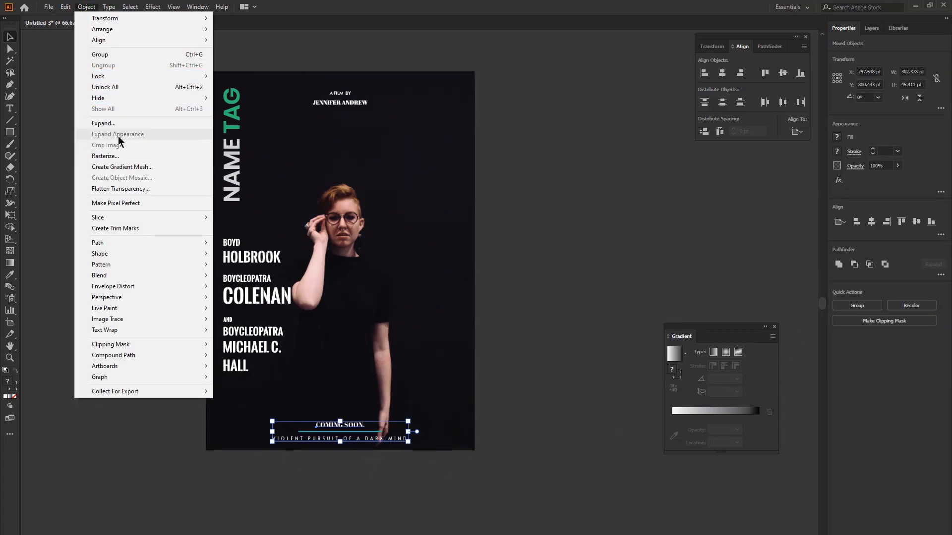
left_click(127, 128)
left_click(462, 352)
left_click(486, 419)
- Nudge the expanded "COMING SOON." text, green line and tagline together down closer to the poster's bottom edge
left_click(394, 440)
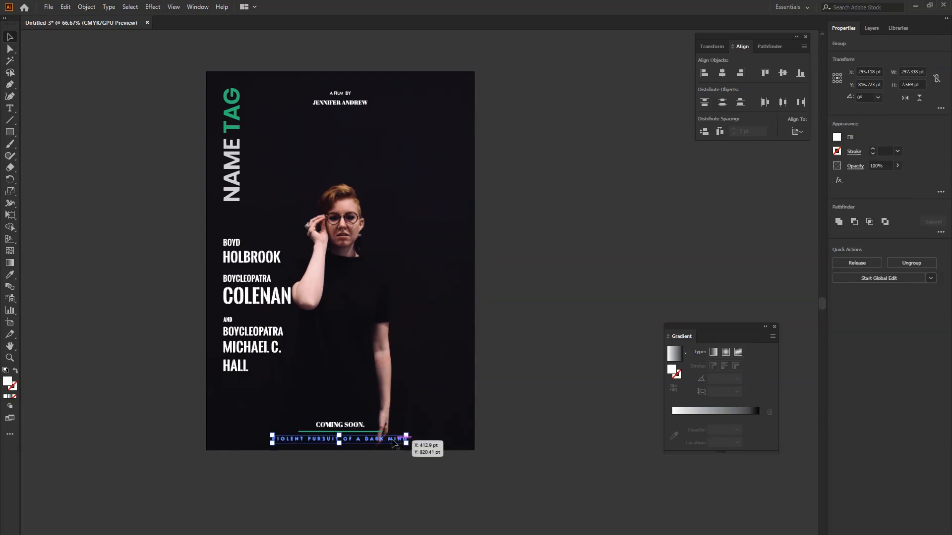
left_click_drag(303, 409, 420, 472)
key("Down")
key("Down")
key("Down")
key("Down")
key("Down")
key("Down")
key("Down")
key("Down")
key("Down")
key("Down")
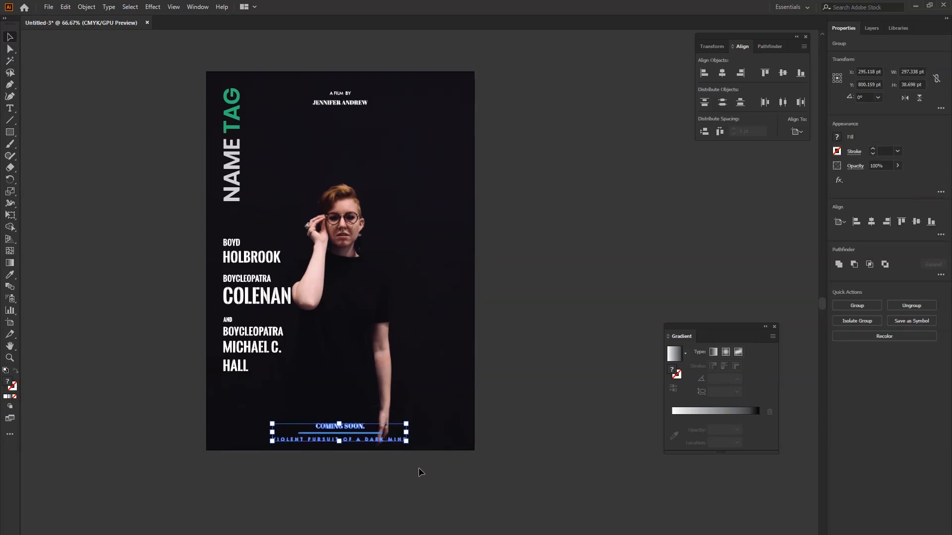
left_click(418, 471)
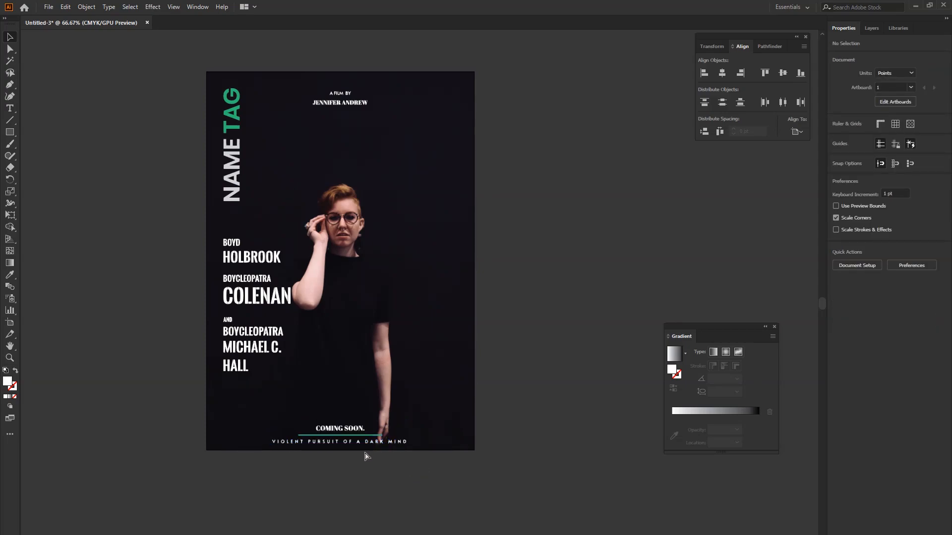
key("ctrl+minus")
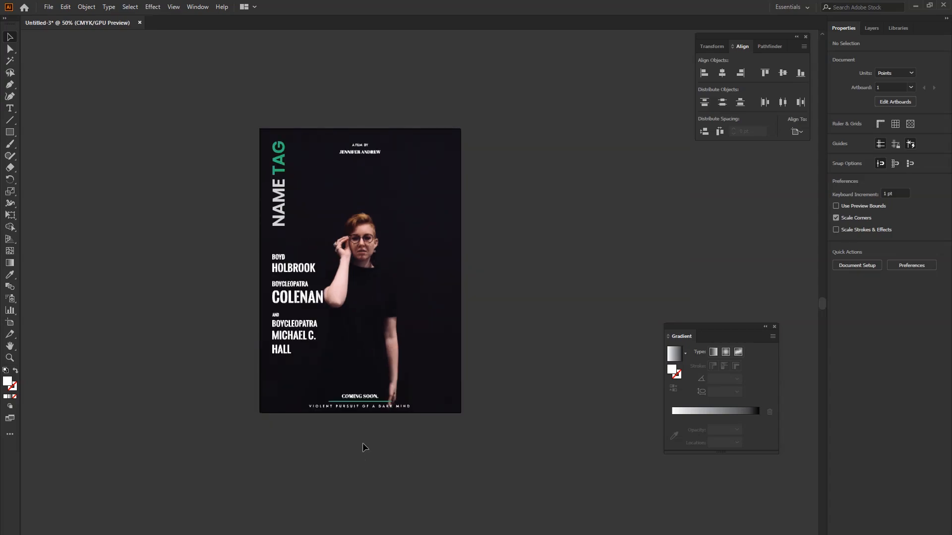
mouse_move(362, 334)
left_mouse_down()
mouse_move(373, 315)
mouse_move(370, 323)
left_mouse_up()
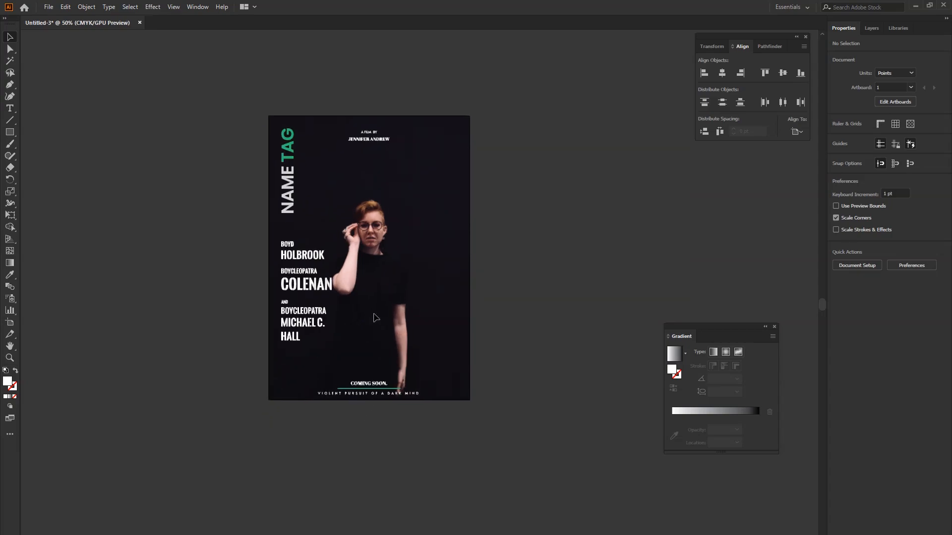